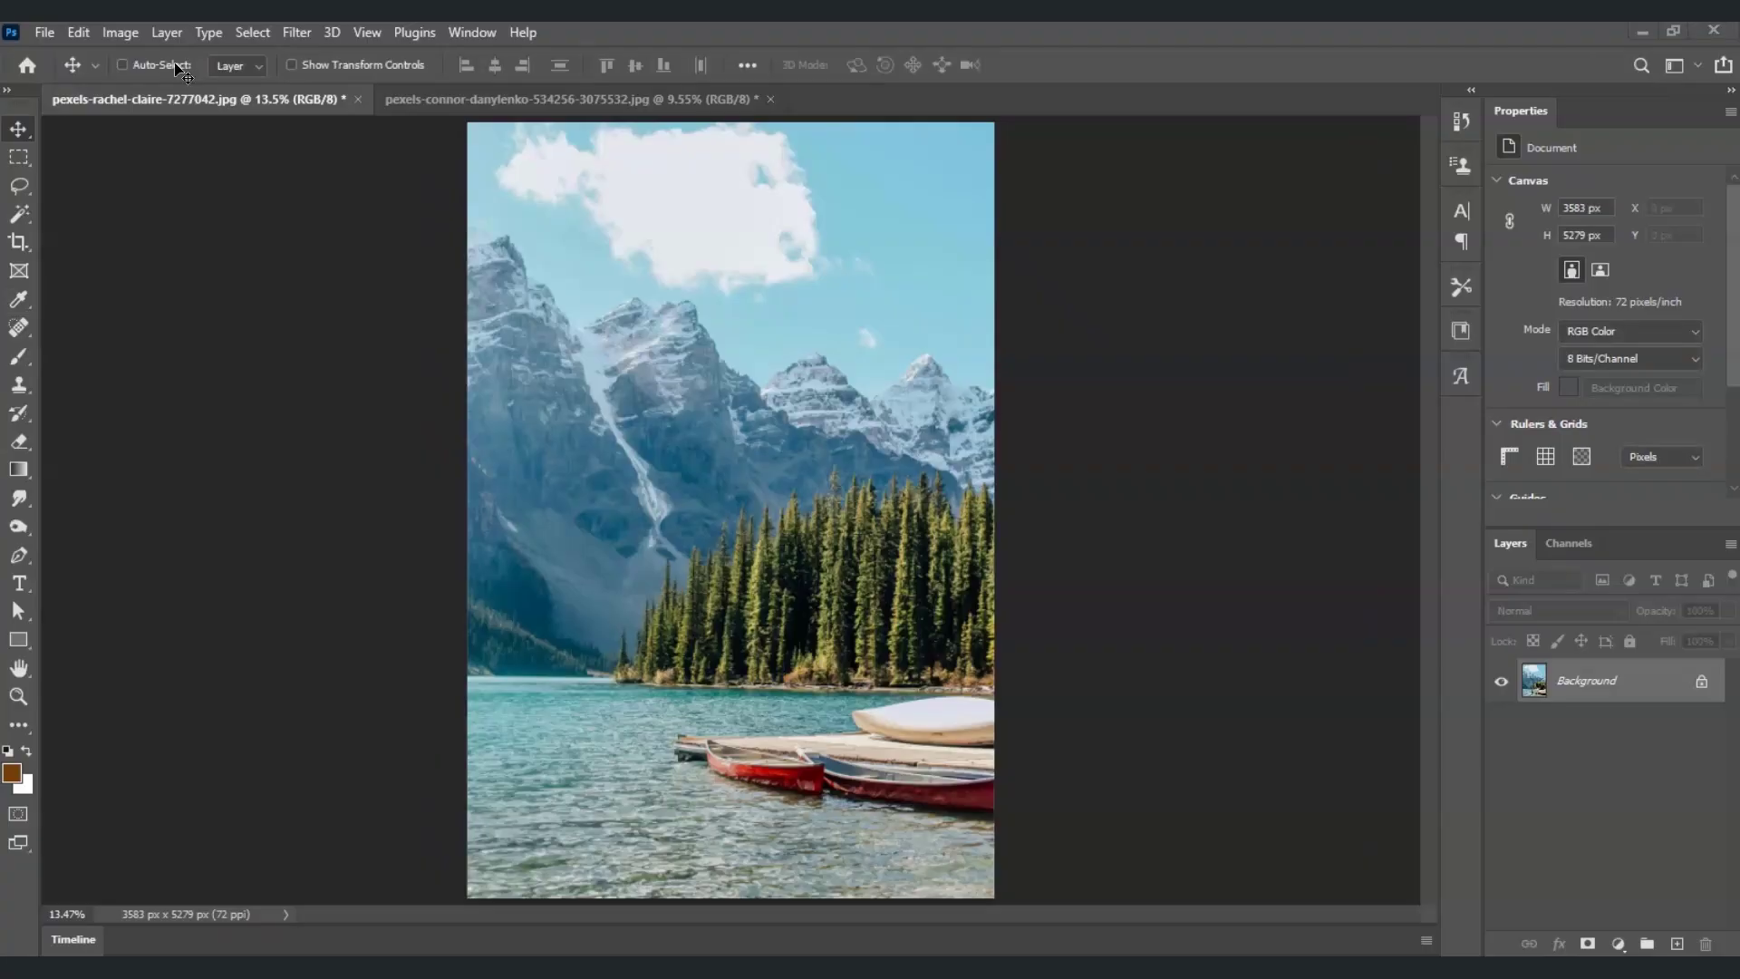
# - Switch to the Gradient tool in Linear mode and bring up the Gradient Editor beside the photo
pyautogui.click(541, 249)
pyautogui.click(18, 472)
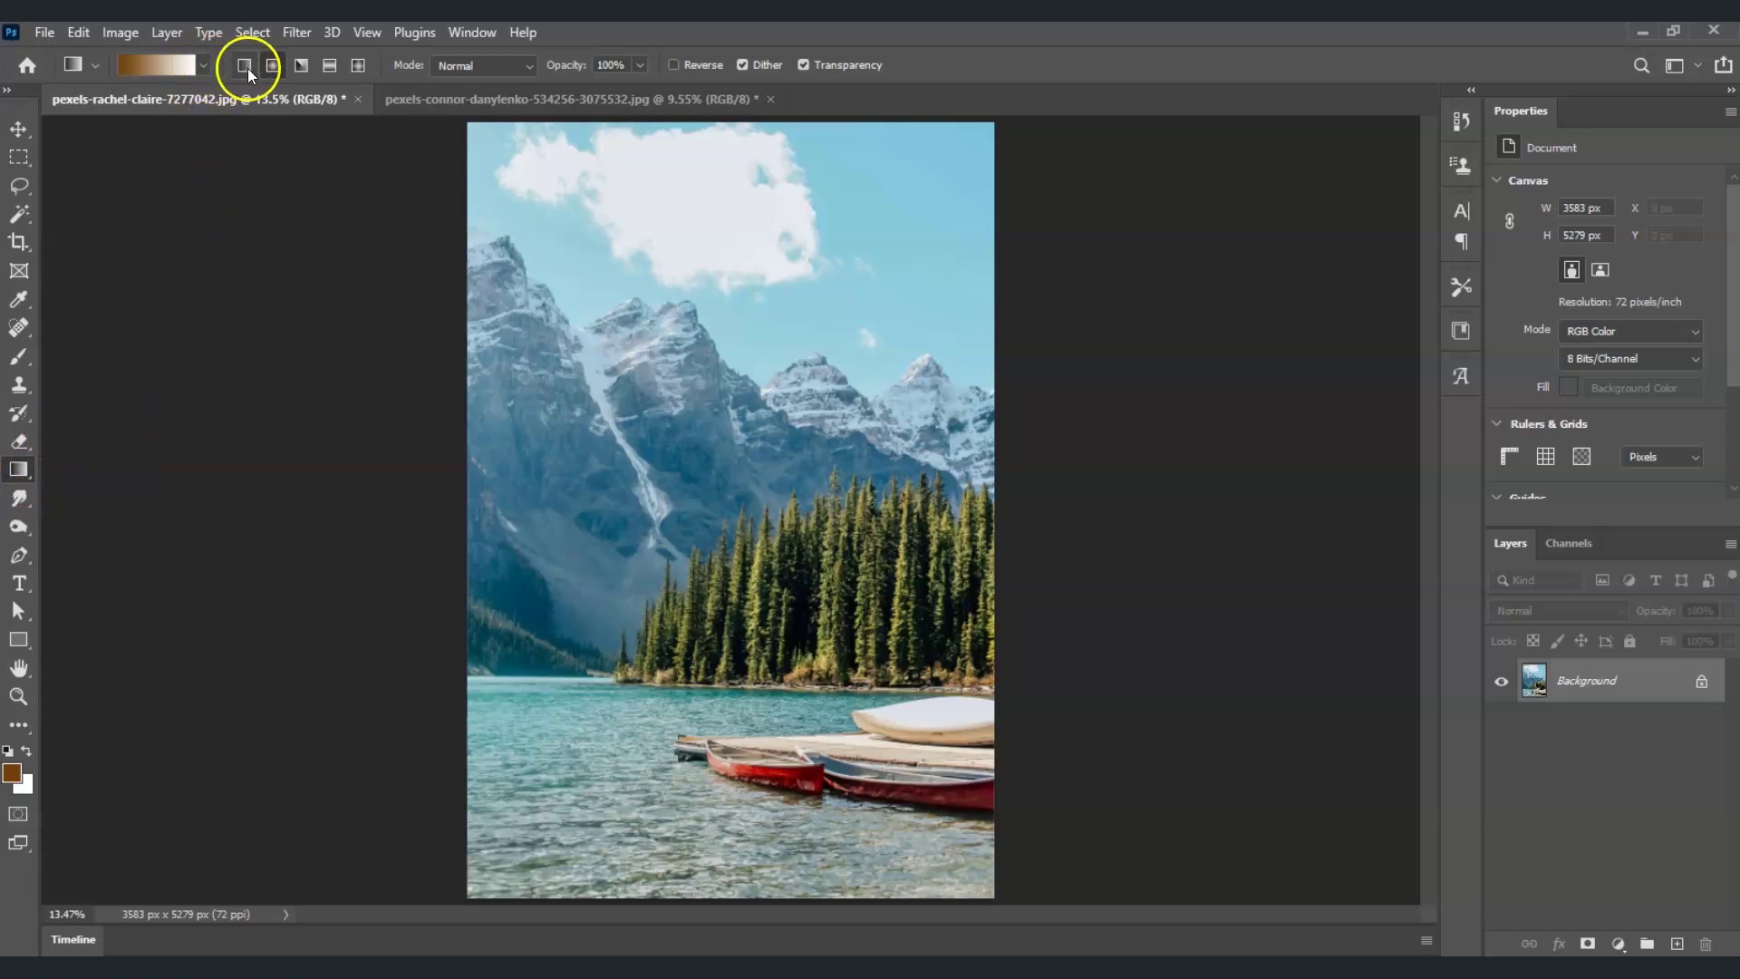
pyautogui.click(272, 67)
pyautogui.click(272, 67)
pyautogui.press('i')
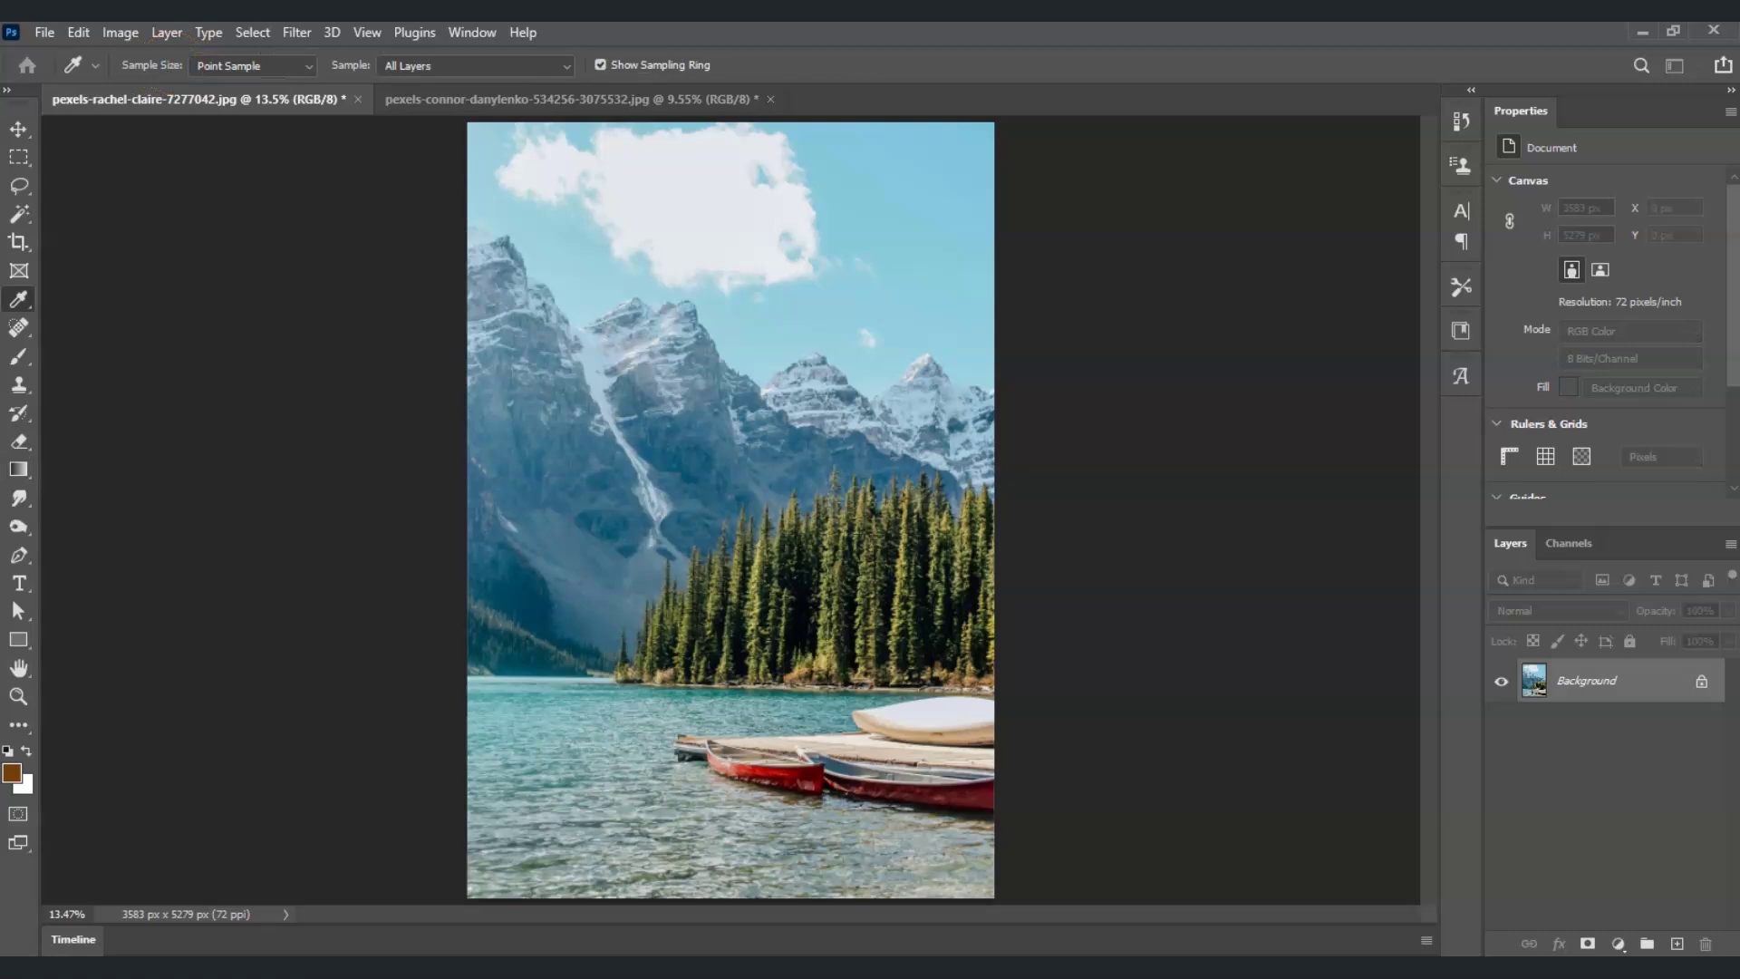
pyautogui.moveTo(303, 251); pyautogui.dragTo(575, 145)
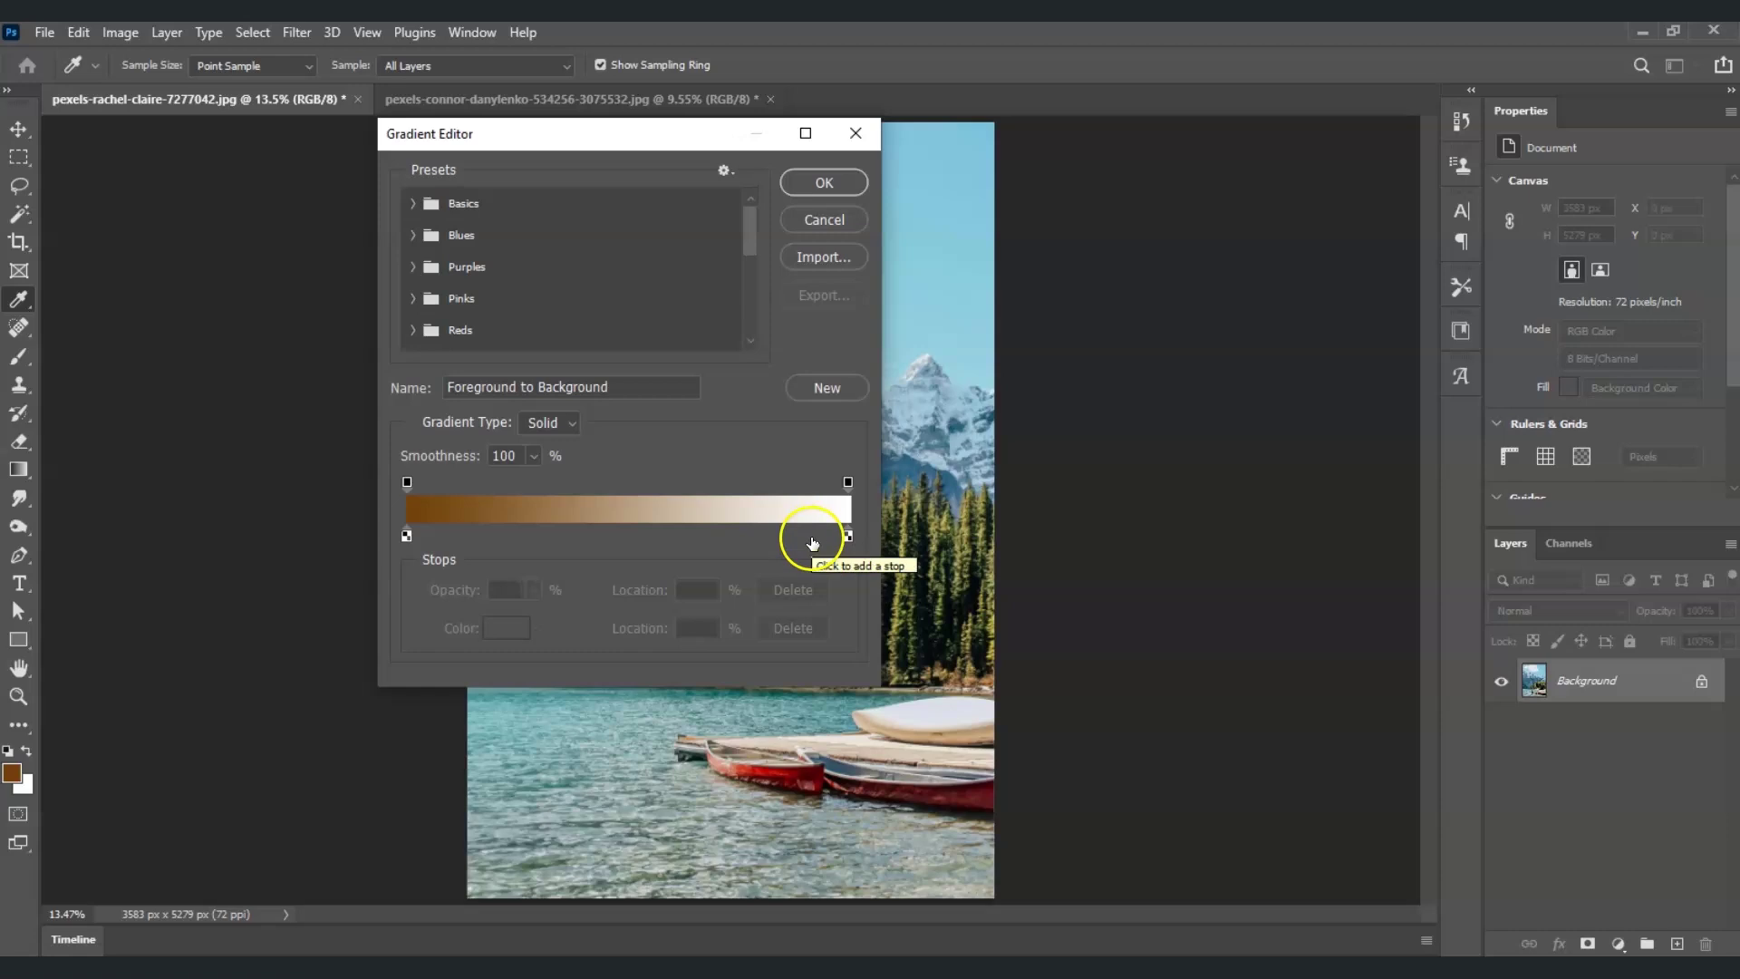
# - Move the right colour stop to 87% and set it to red ff0000
pyautogui.click(847, 536)
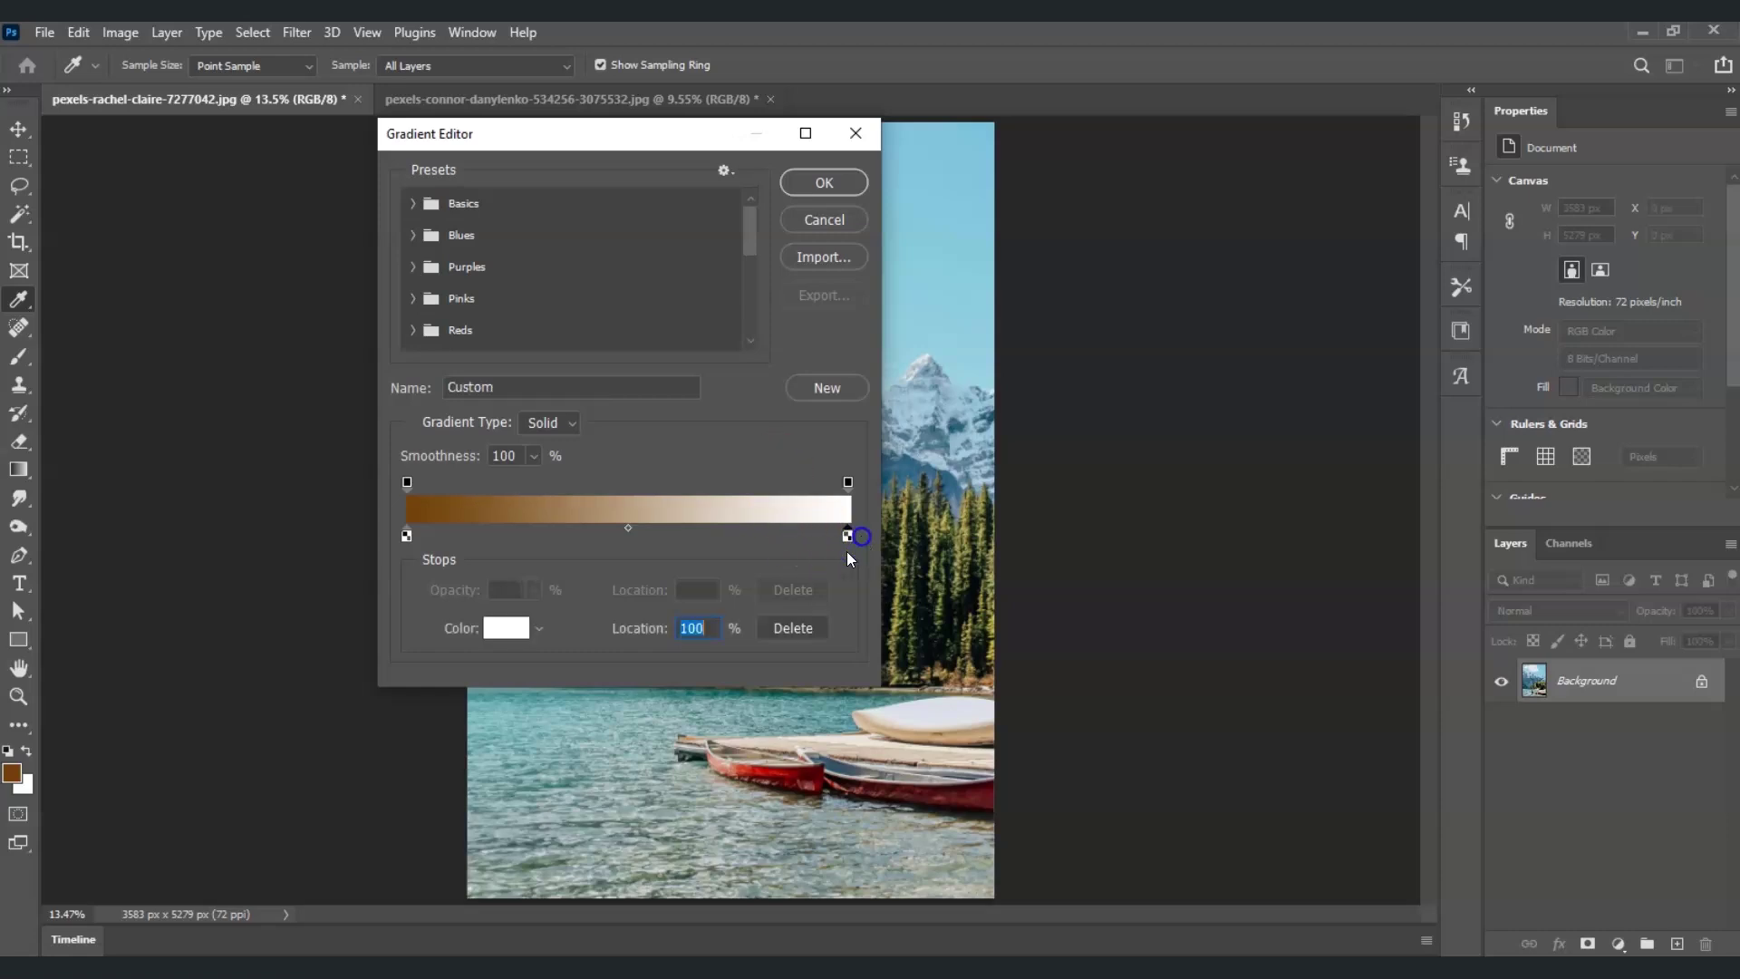
pyautogui.moveTo(850, 536); pyautogui.dragTo(789, 538)
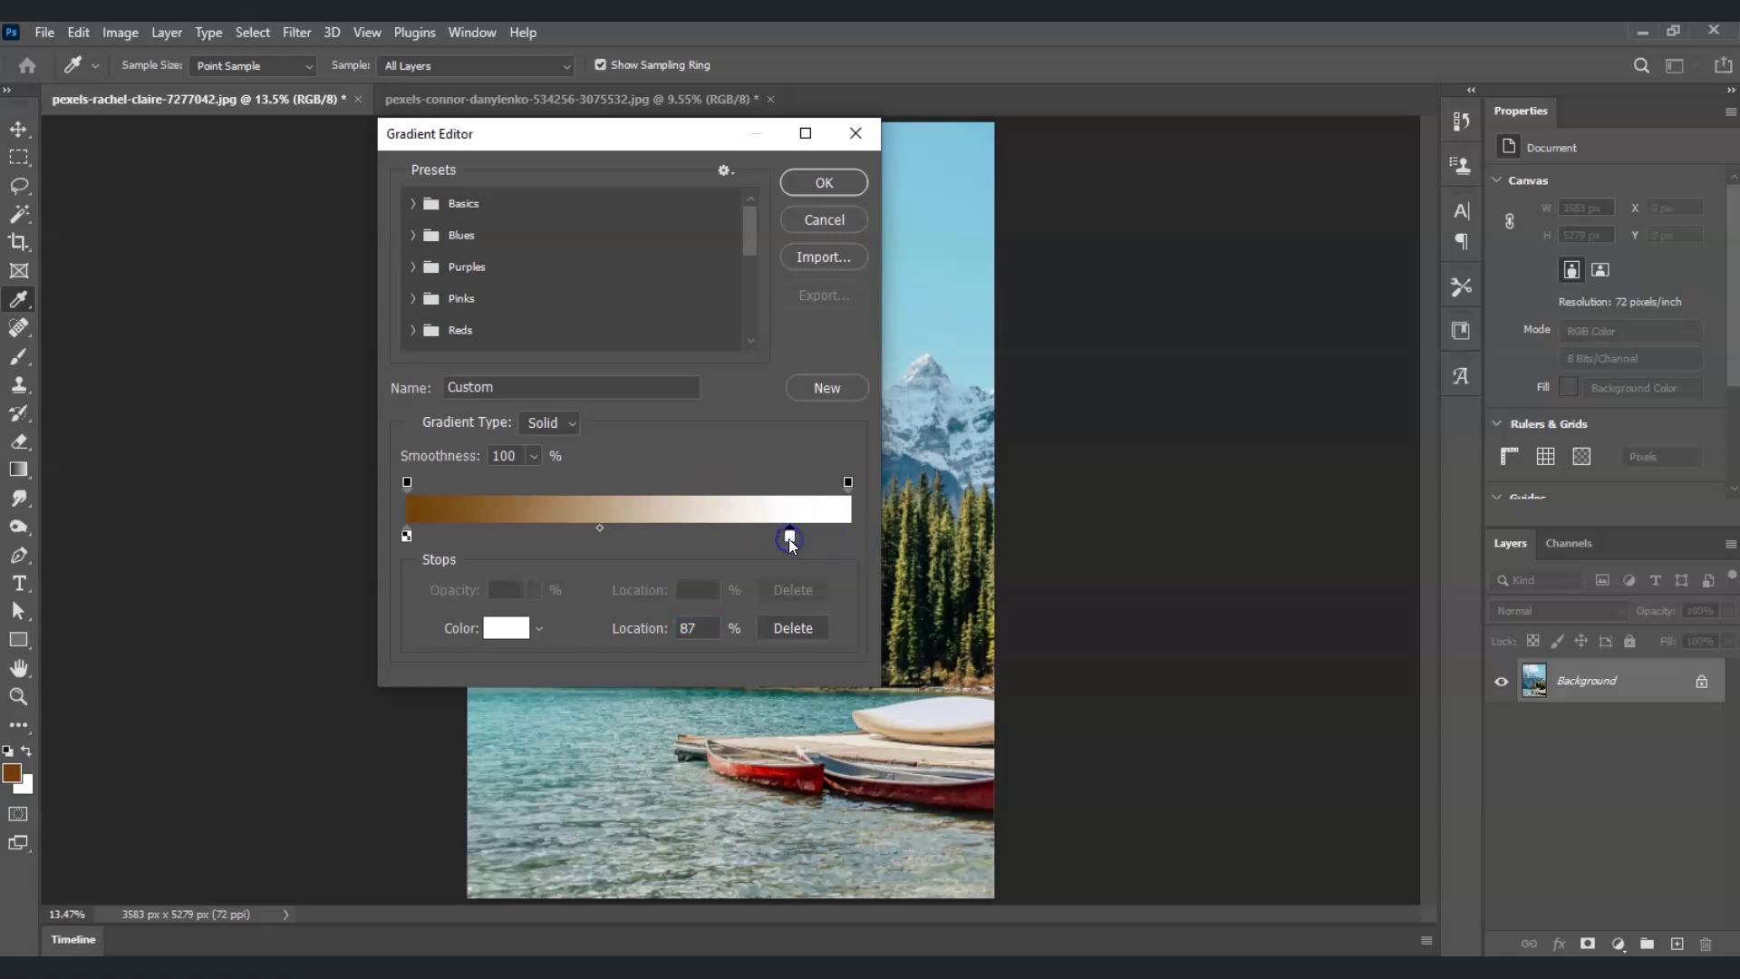
pyautogui.doubleClick(790, 536)
pyautogui.moveTo(474, 240); pyautogui.dragTo(1202, 260)
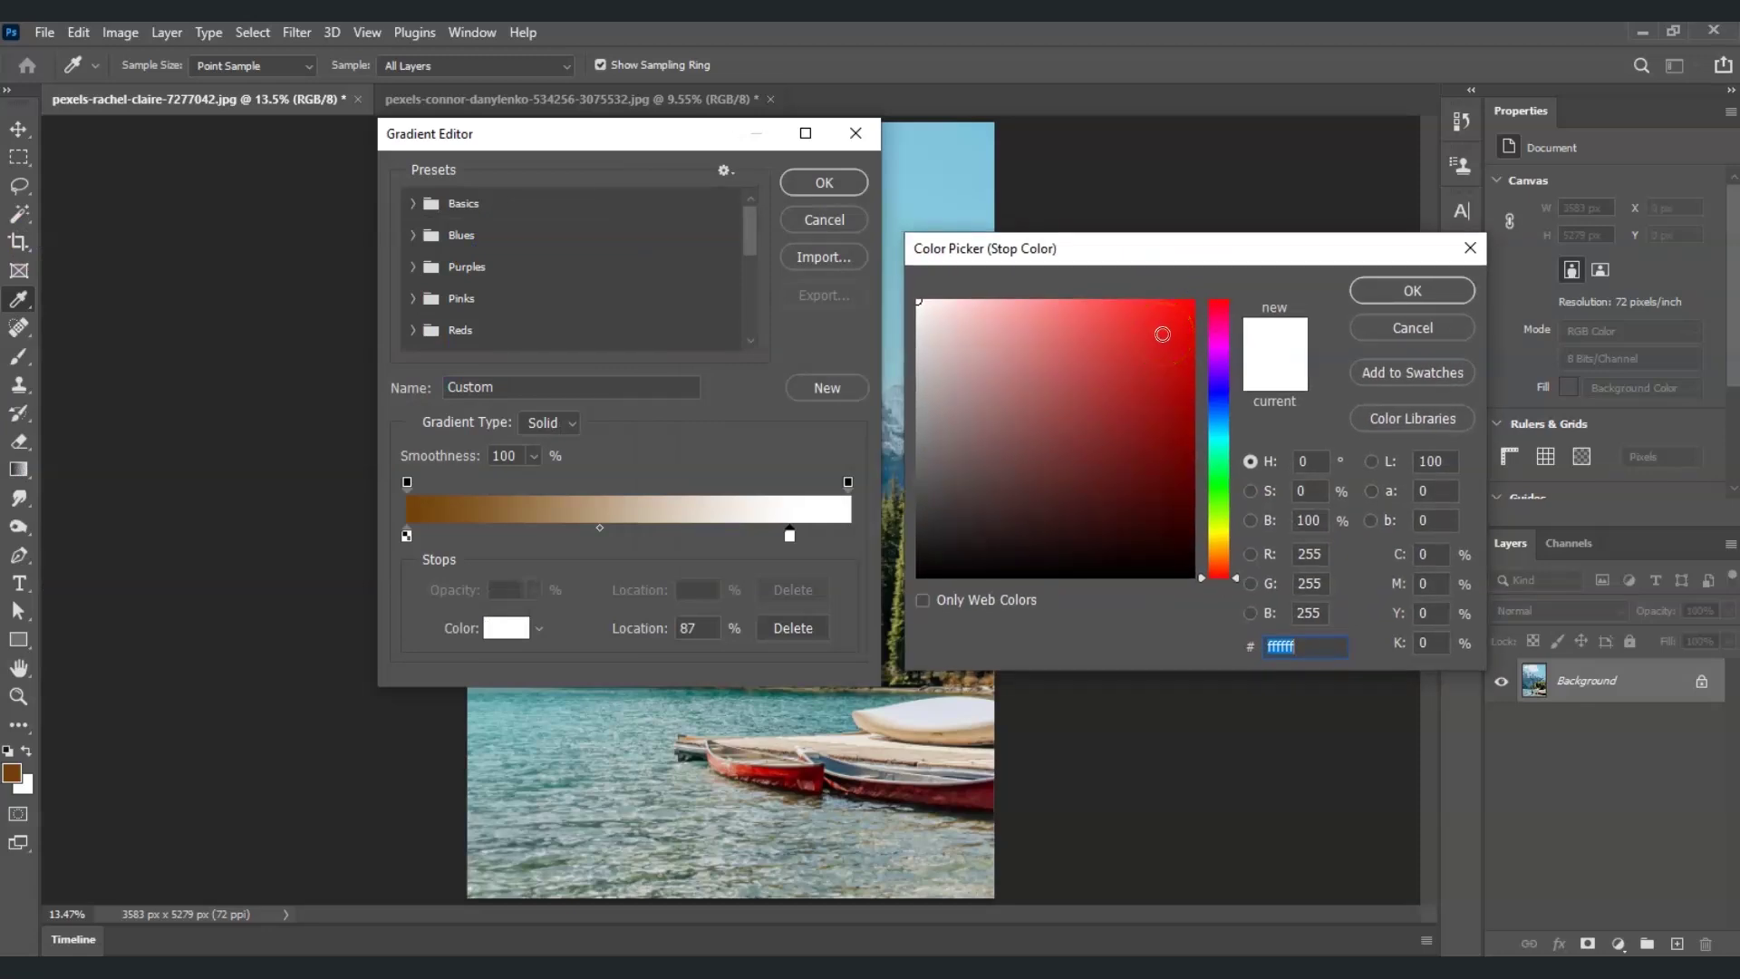
pyautogui.moveTo(1183, 313); pyautogui.dragTo(1208, 278)
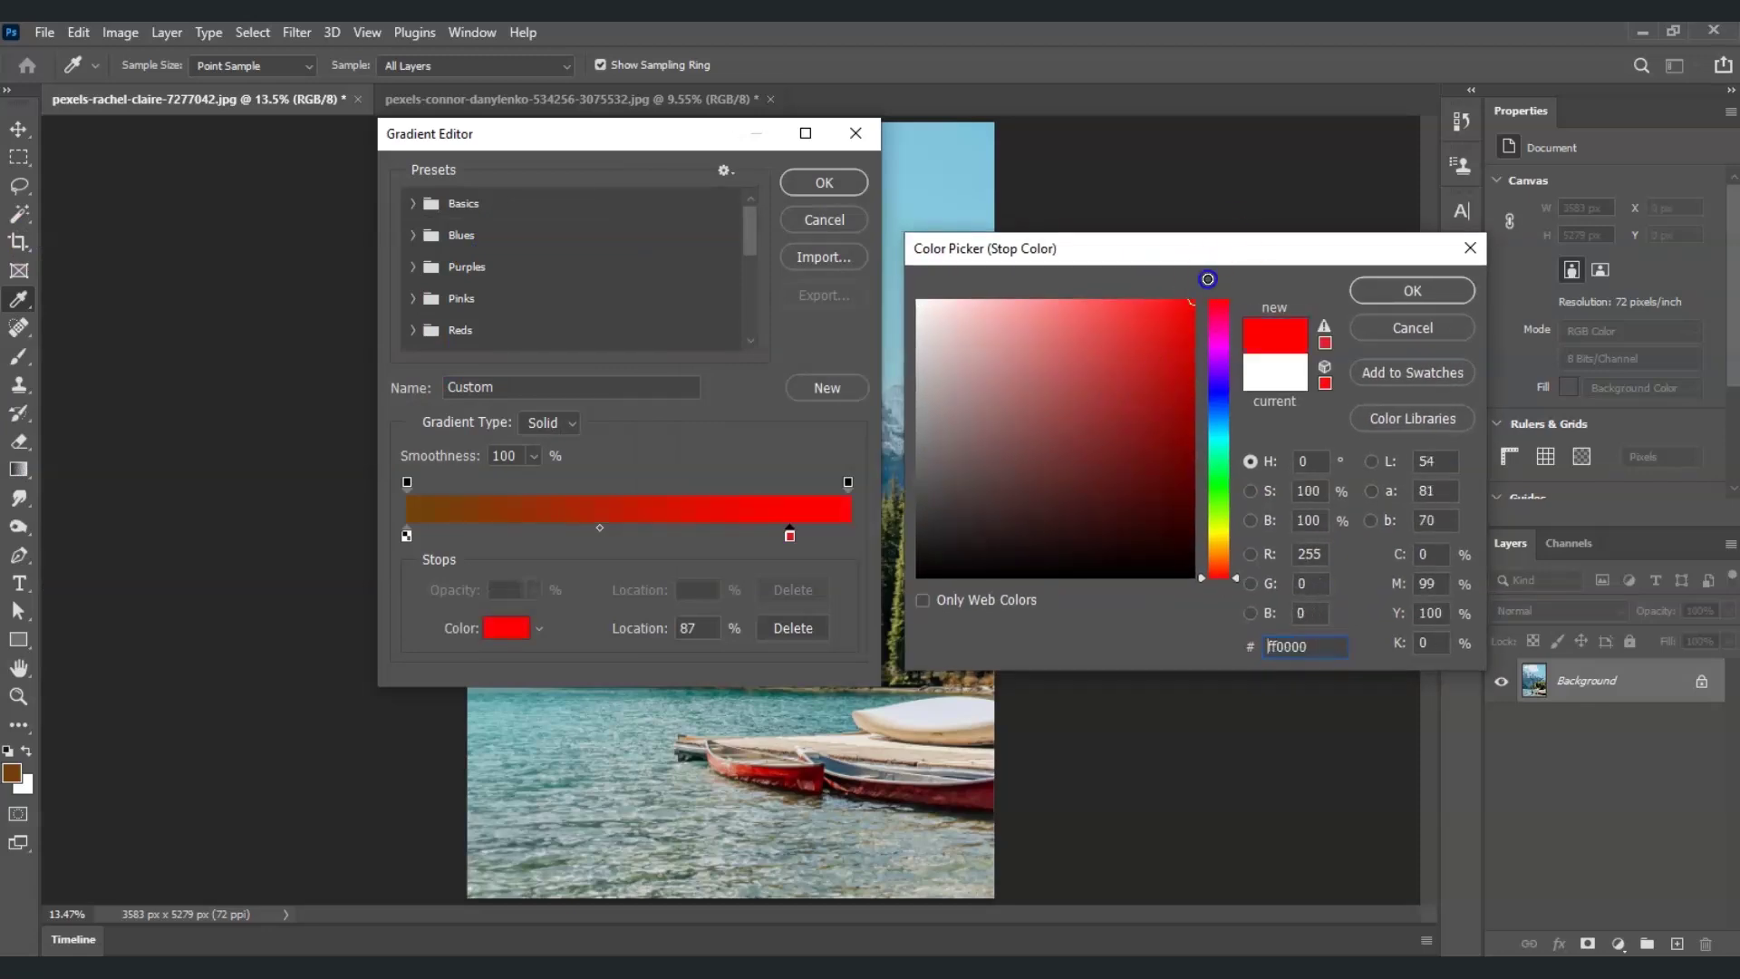
pyautogui.click(1413, 290)
# - Add a copied colour stop just left of the red and set it to orange ff8a00
pyautogui.click(575, 508)
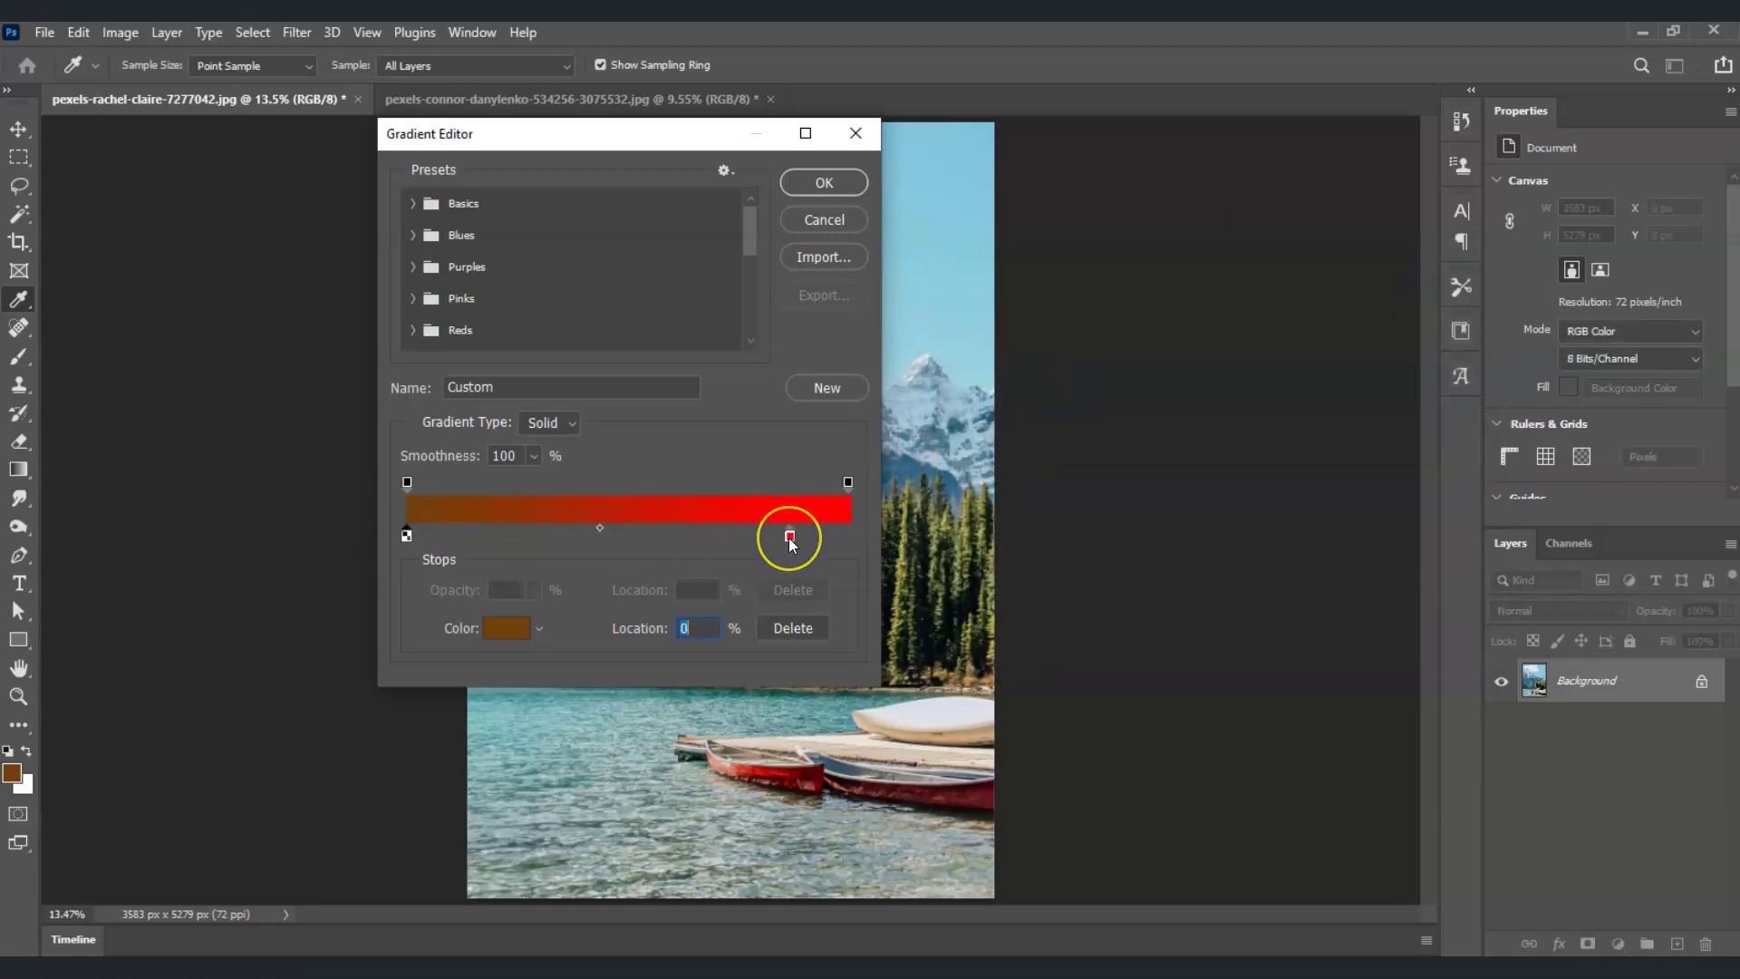
pyautogui.press('alt')
pyautogui.moveTo(791, 544)
pyautogui.mouseDown()
pyautogui.moveTo(739, 544)
pyautogui.moveTo(758, 541)
pyautogui.mouseUp()
pyautogui.doubleClick(753, 536)
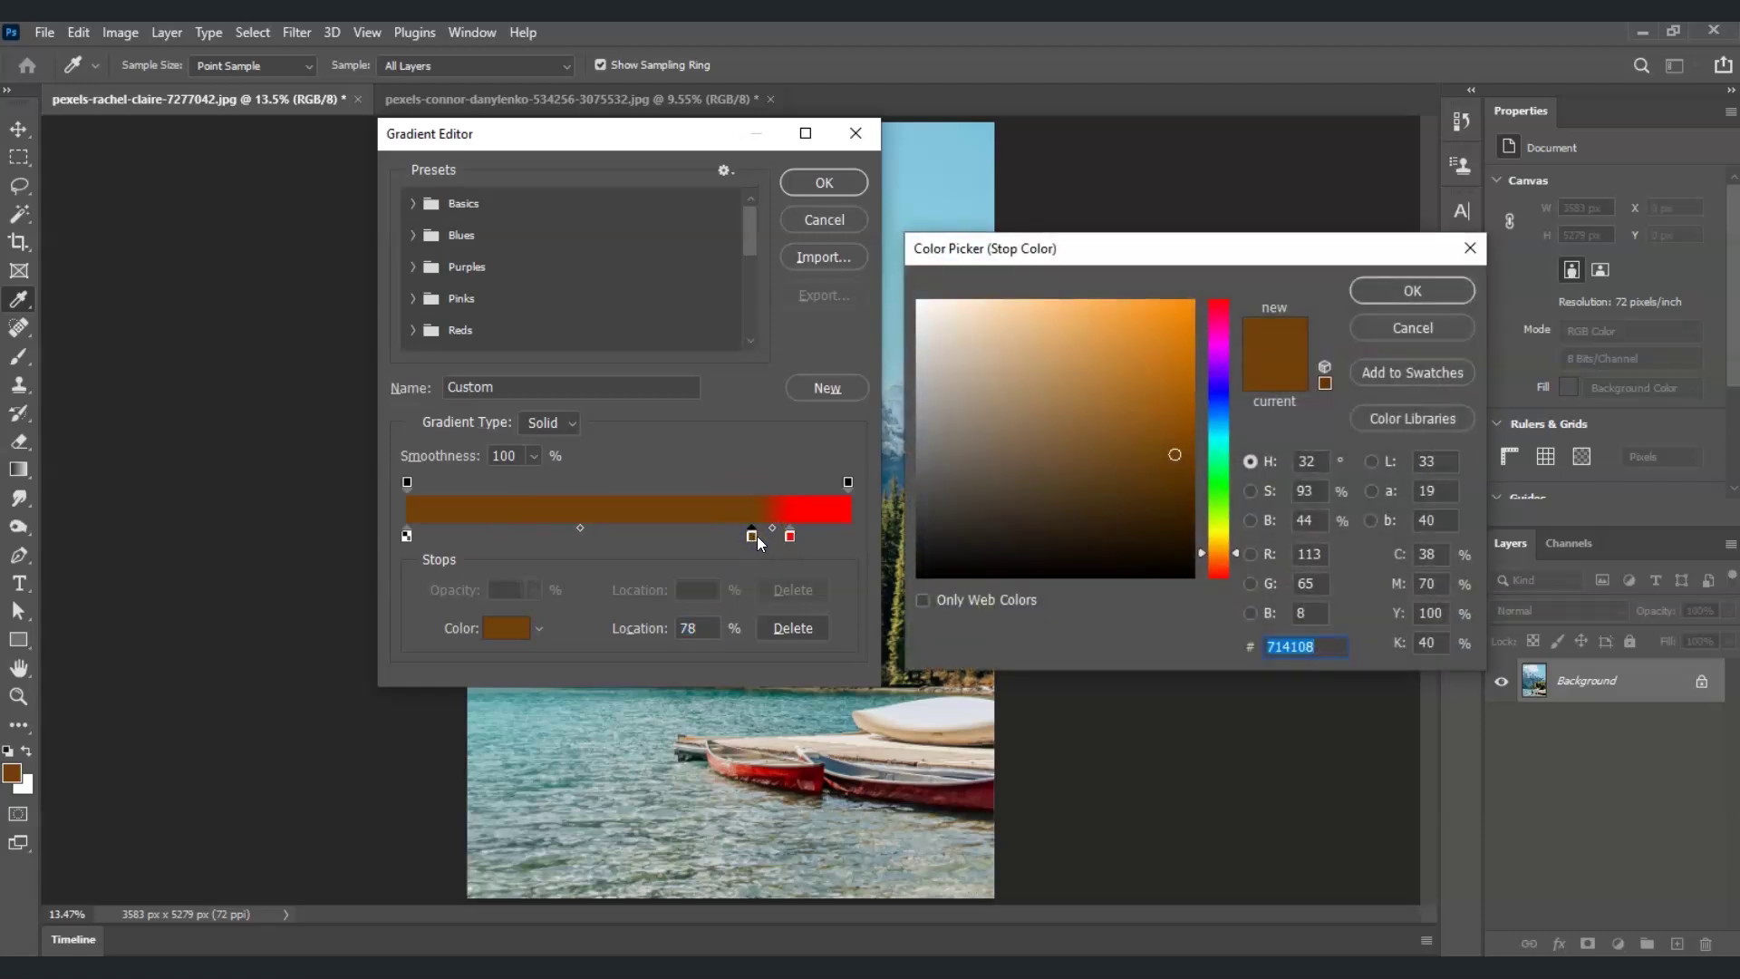
pyautogui.moveTo(1118, 447)
pyautogui.mouseDown()
pyautogui.moveTo(1157, 439)
pyautogui.moveTo(1220, 251)
pyautogui.mouseUp()
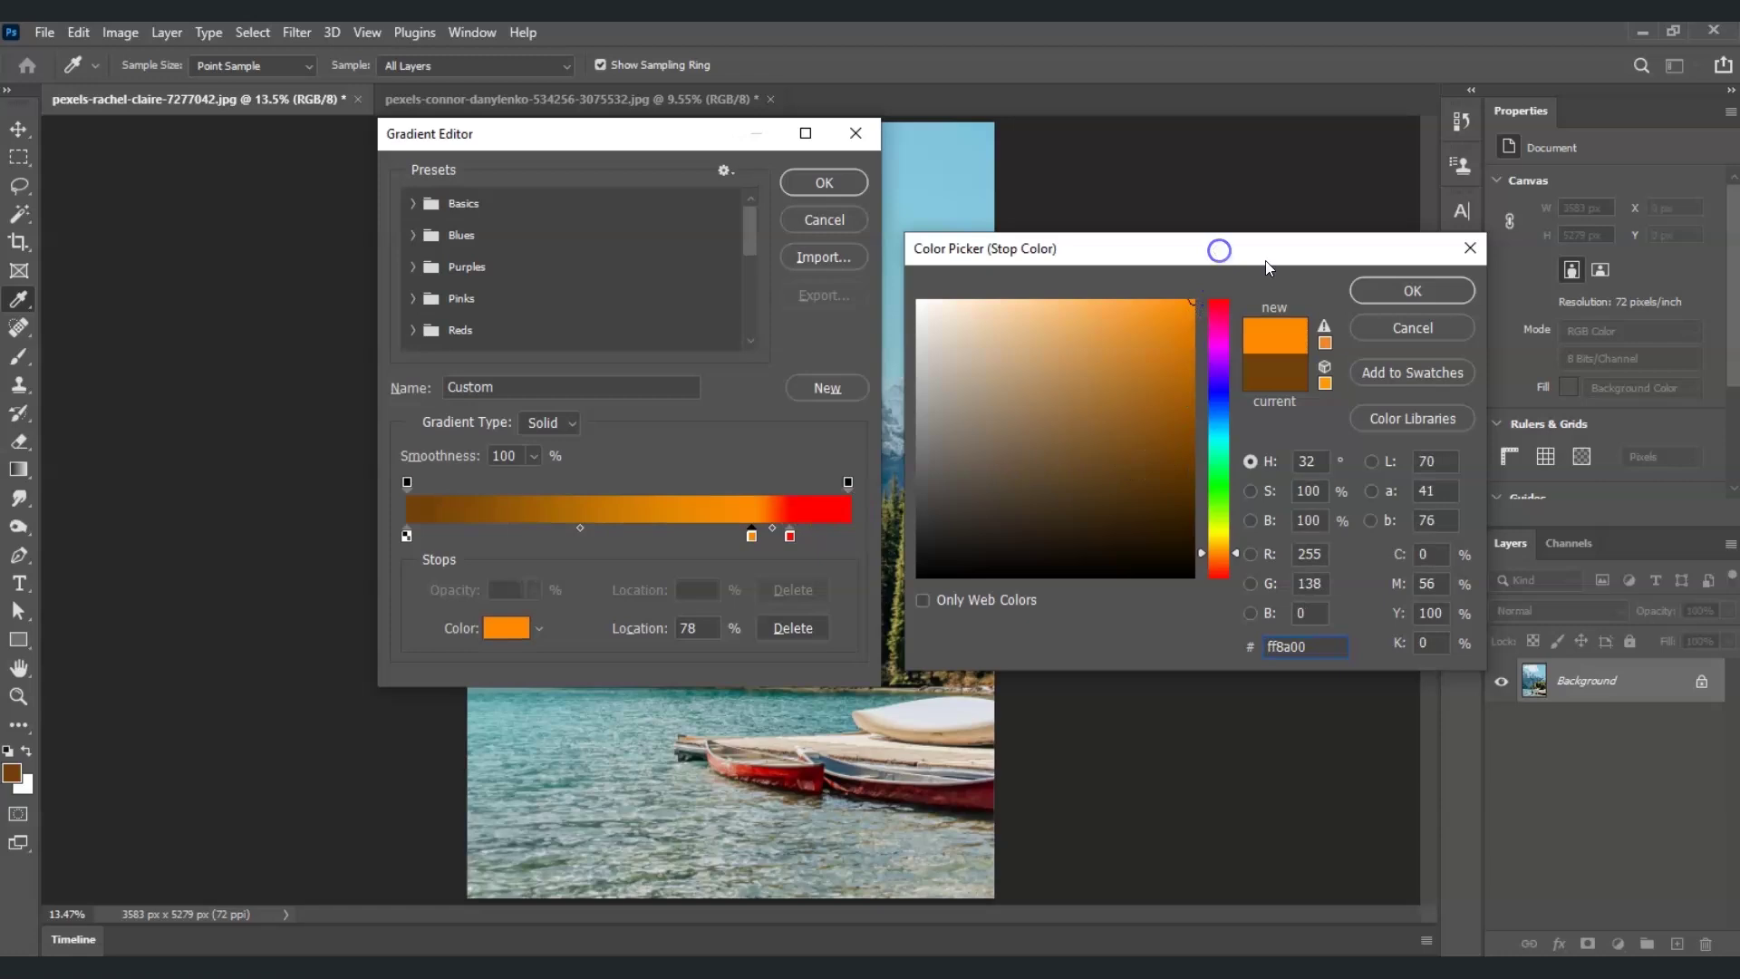
# - Place the orange stop at 83% and add a yellow stop copied to 78%
pyautogui.click(1380, 289)
pyautogui.moveTo(749, 536); pyautogui.dragTo(778, 542)
pyautogui.press('alt')
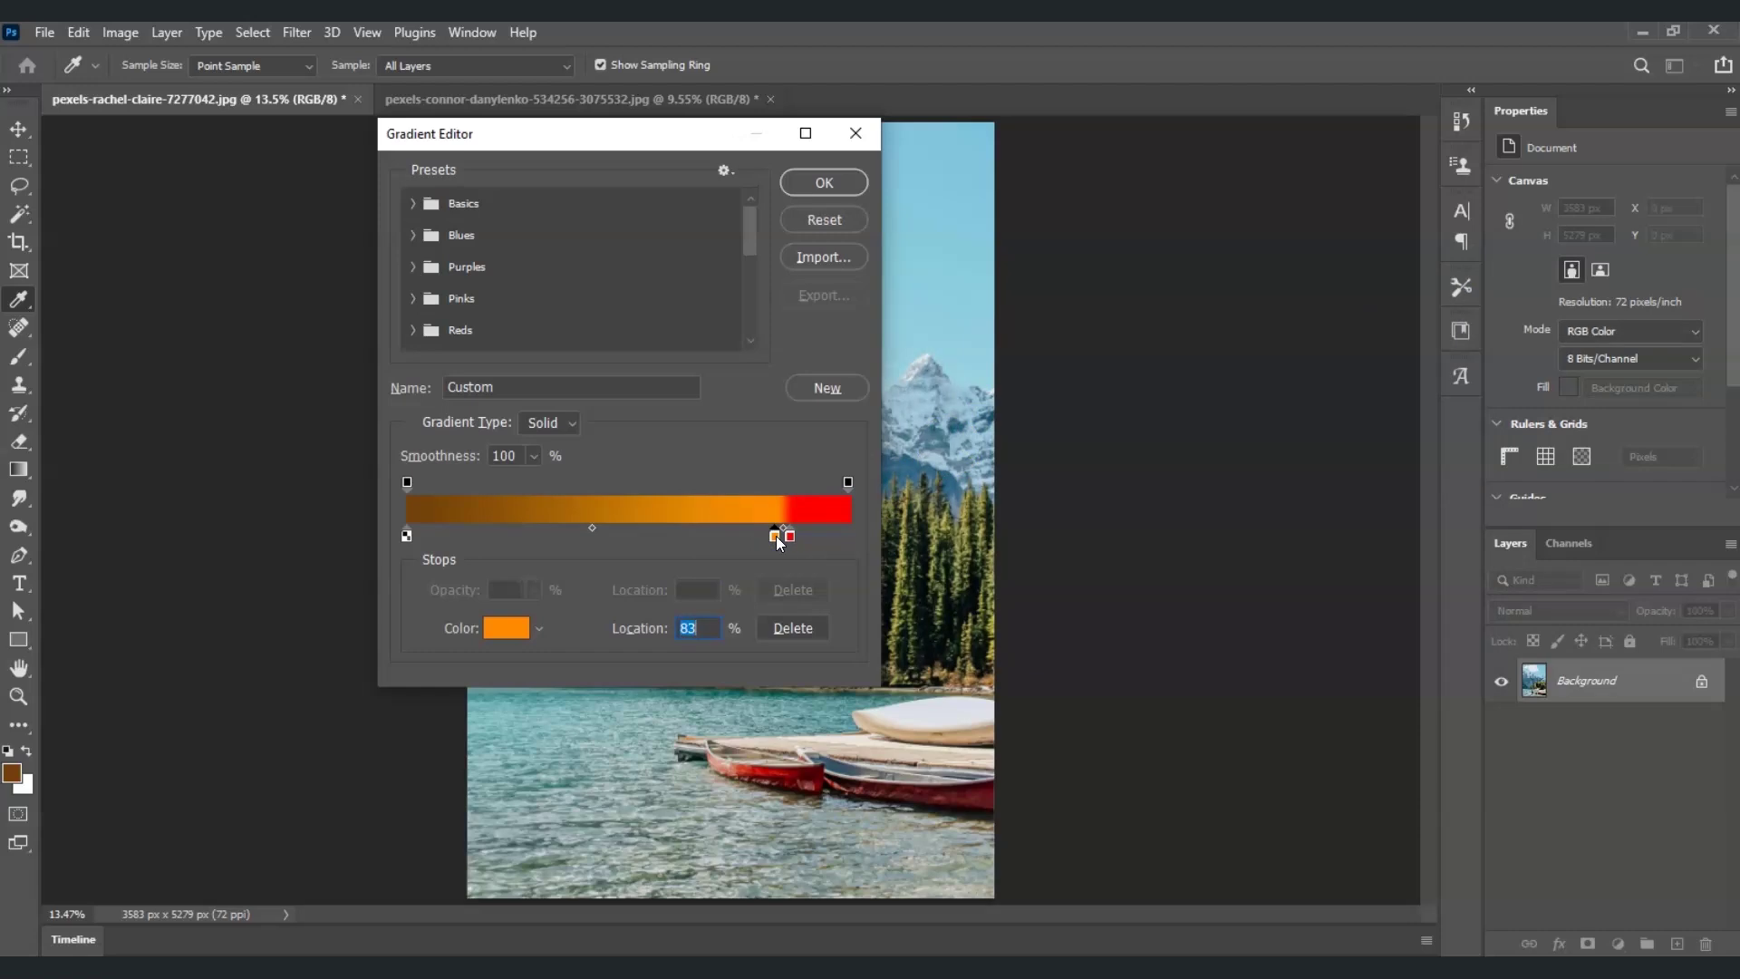
pyautogui.moveTo(776, 537); pyautogui.dragTo(757, 540)
pyautogui.doubleClick(754, 536)
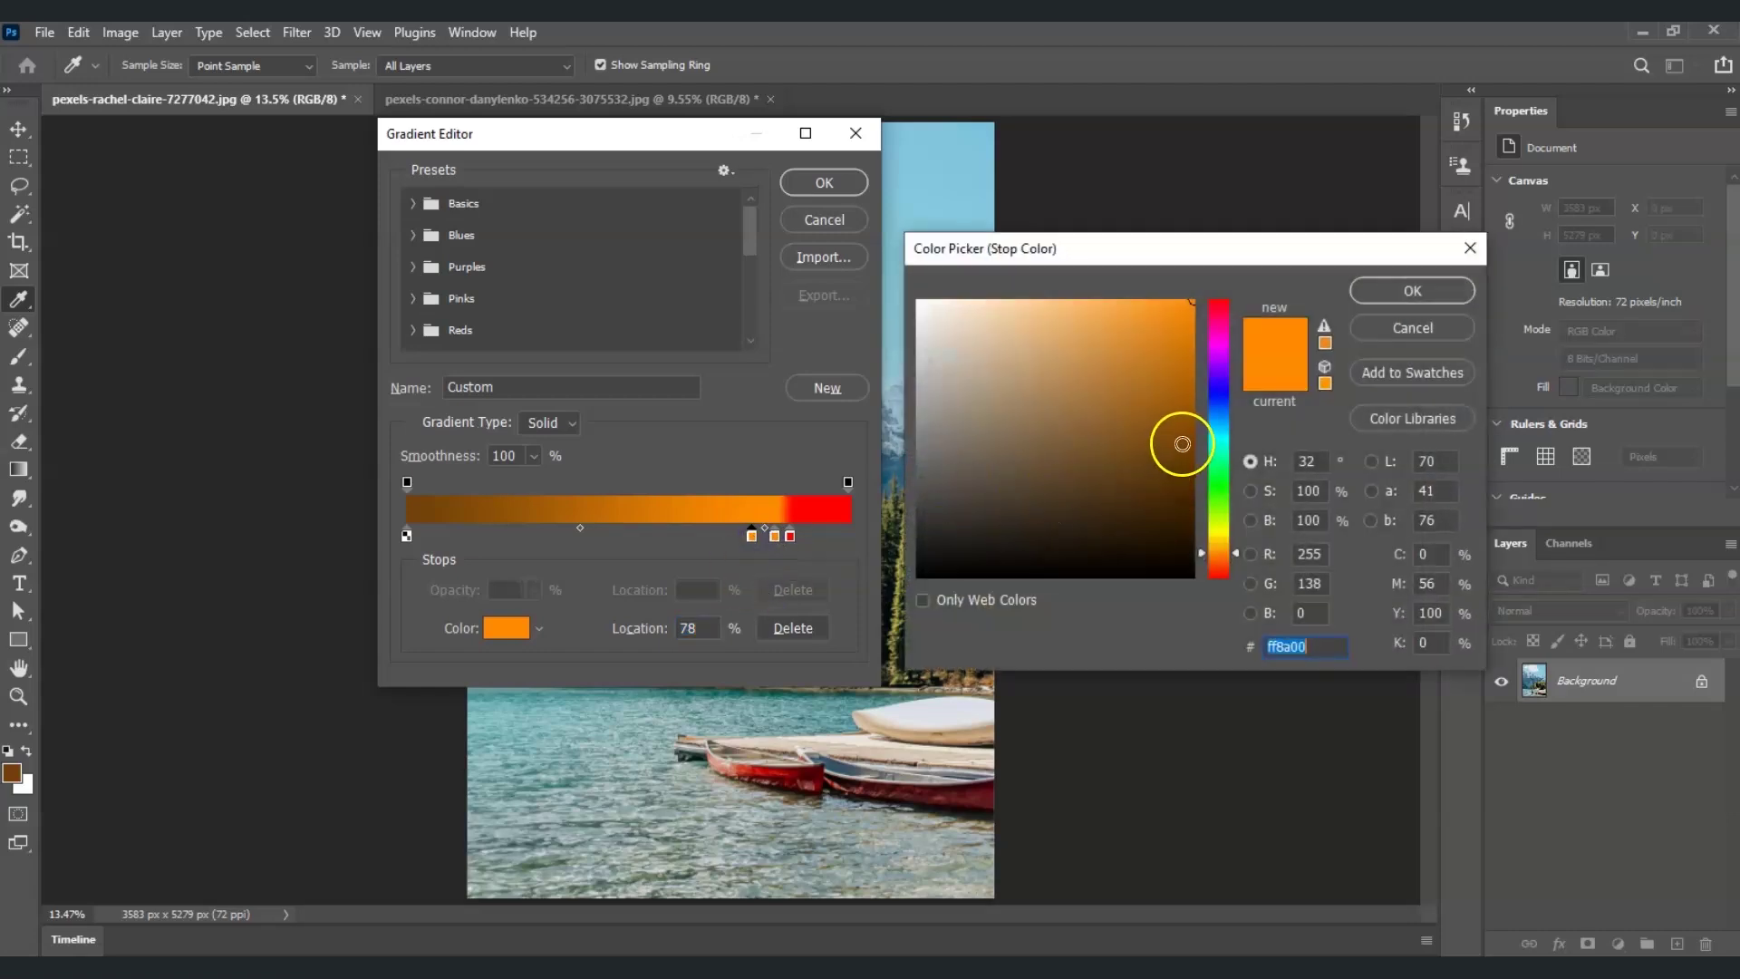
pyautogui.moveTo(1211, 544); pyautogui.dragTo(1212, 526)
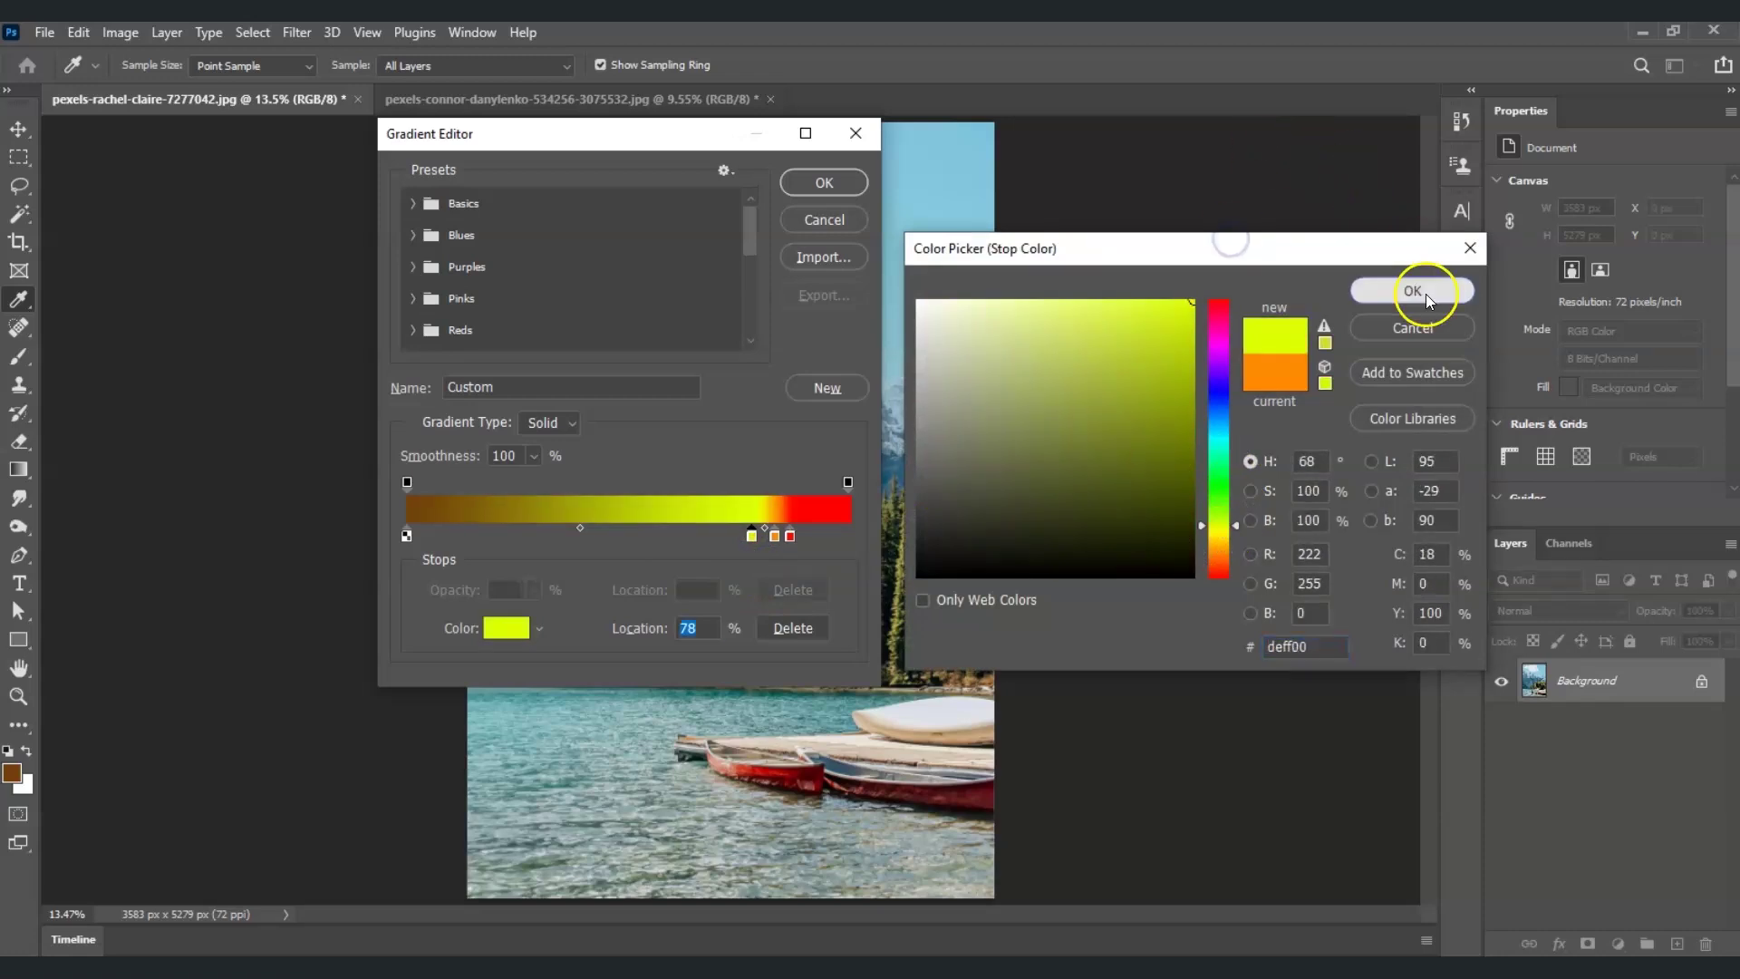
pyautogui.click(1411, 288)
# - Add a green stop left of the yellow and a blue stop at 67%
pyautogui.click(757, 536)
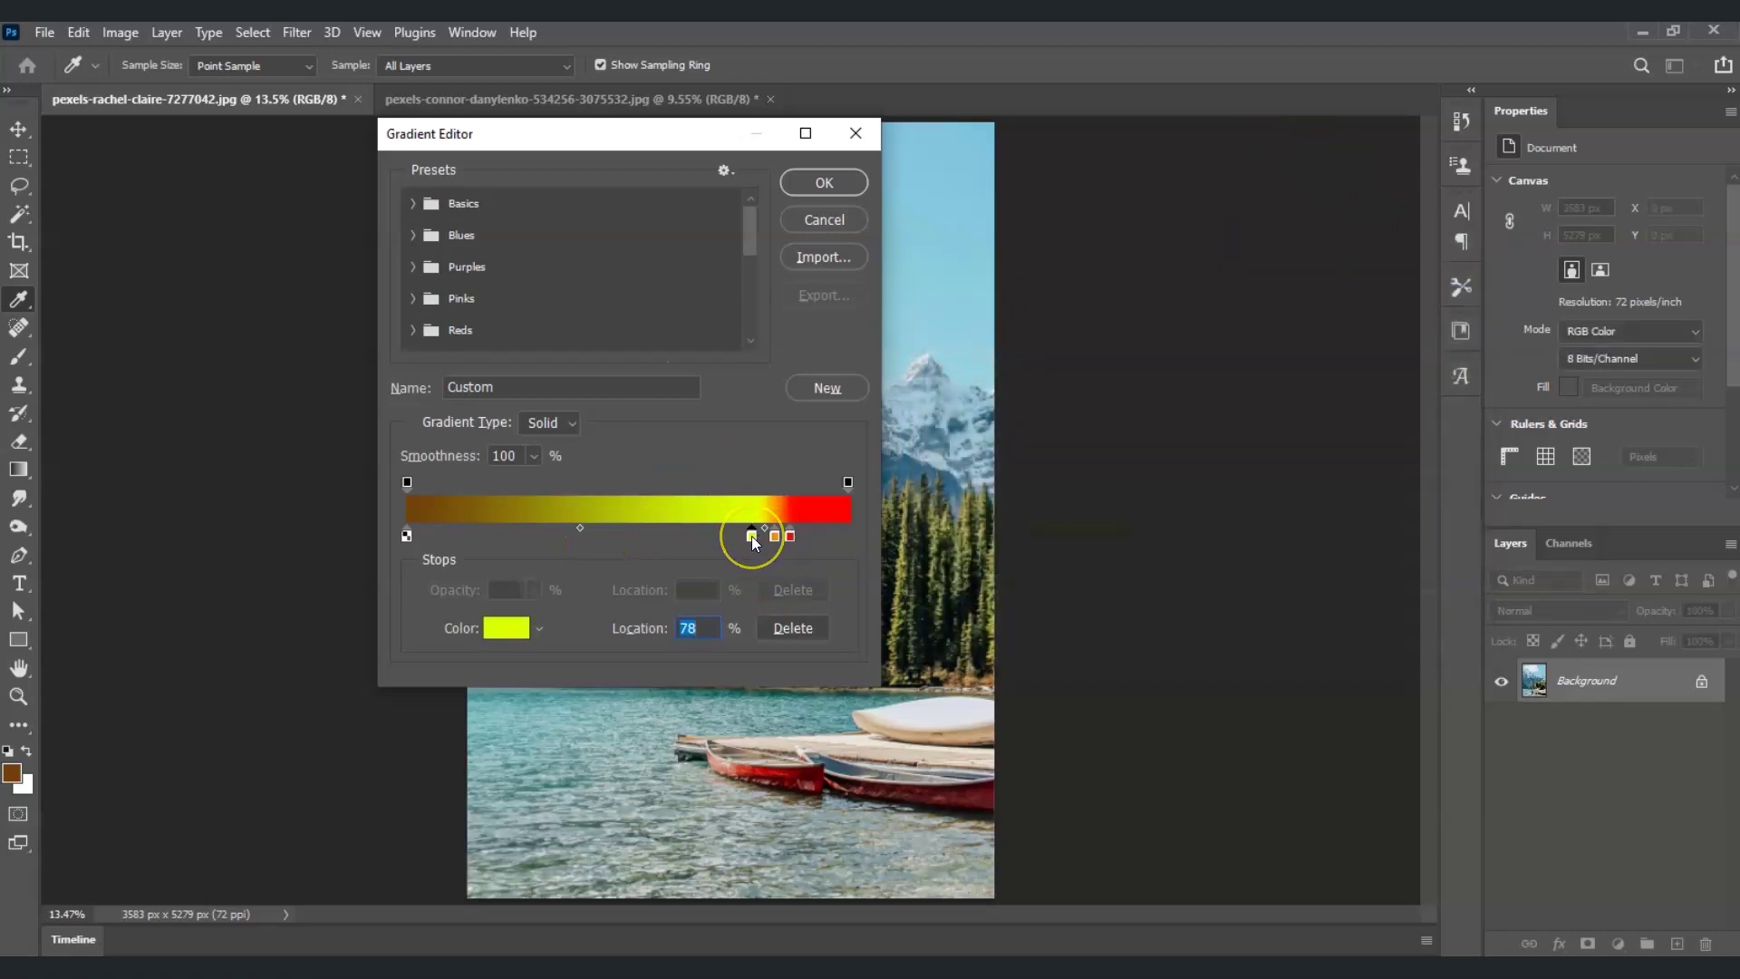
pyautogui.moveTo(752, 536); pyautogui.dragTo(731, 543)
pyautogui.doubleClick(728, 536)
pyautogui.moveTo(1225, 537); pyautogui.dragTo(1231, 495)
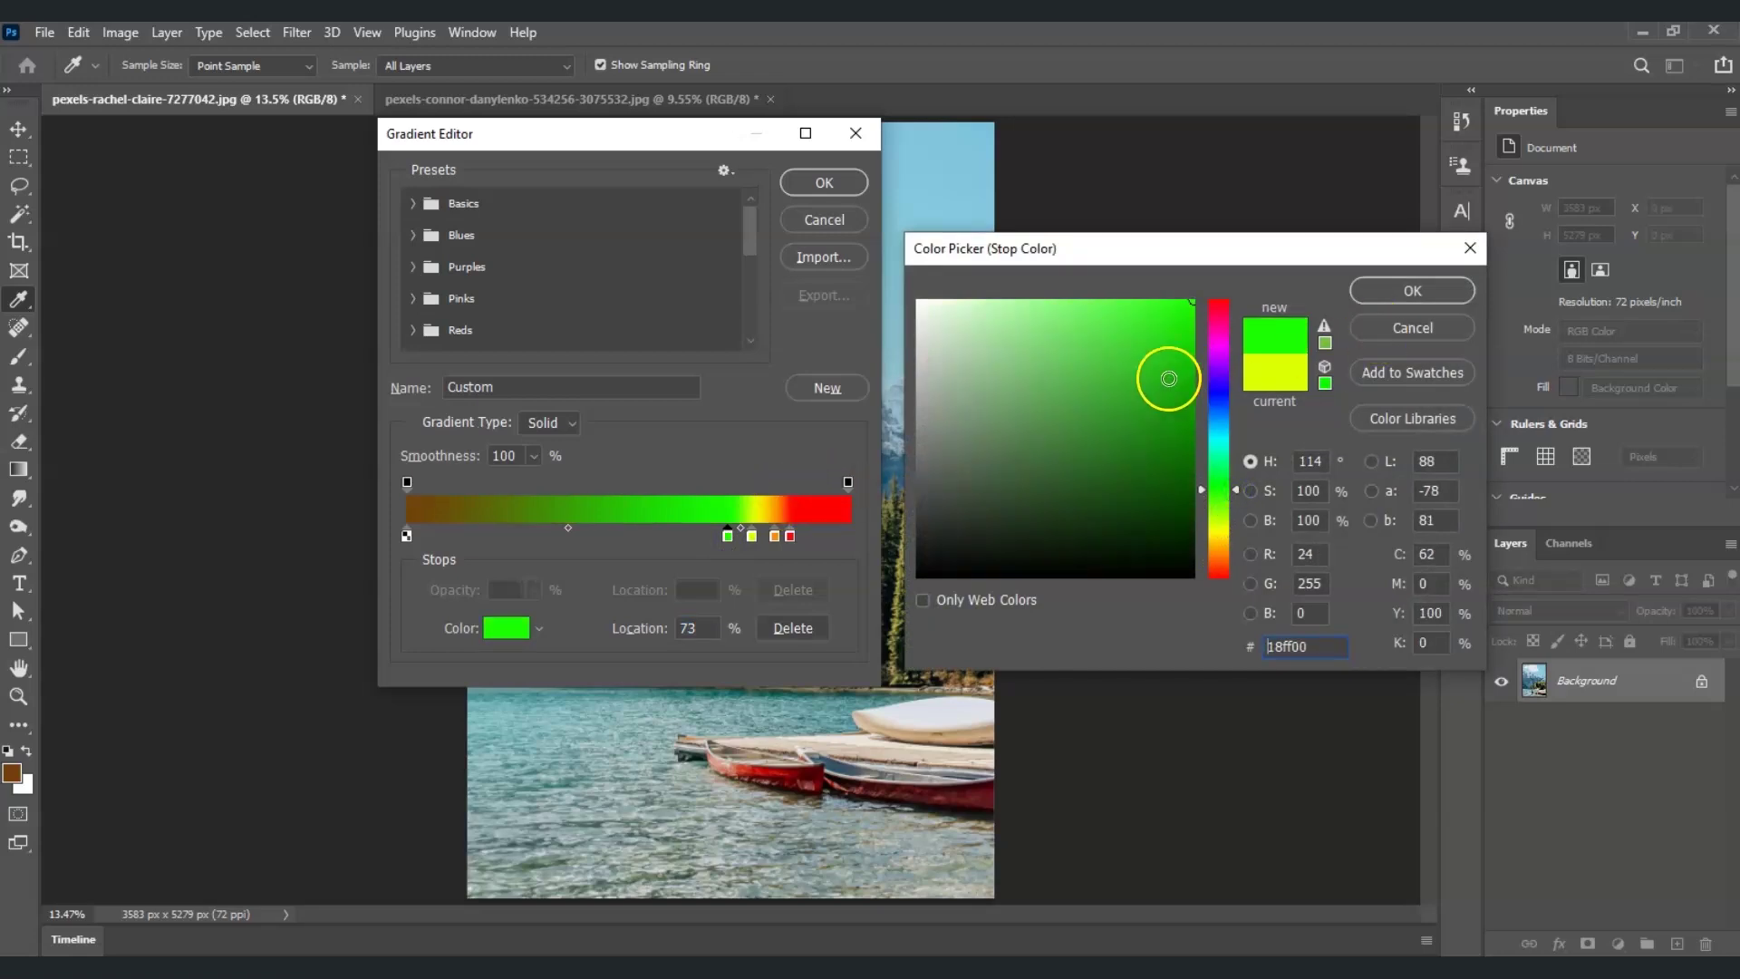
pyautogui.click(1445, 289)
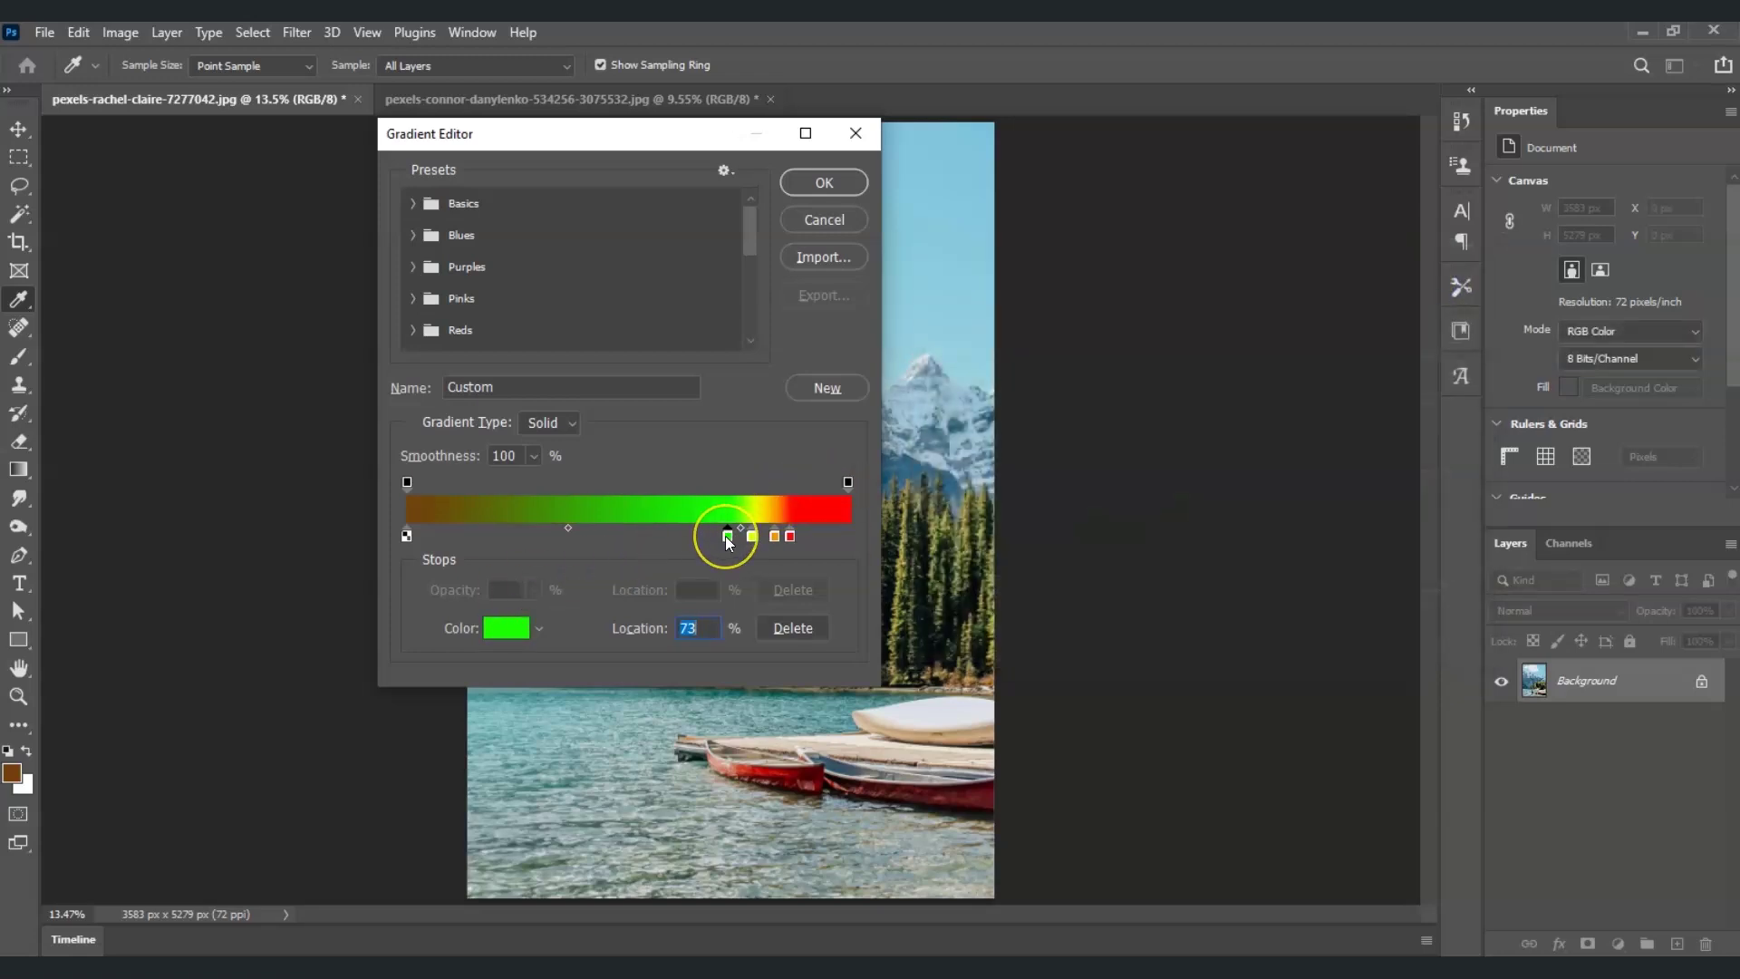
pyautogui.moveTo(726, 536); pyautogui.dragTo(704, 534)
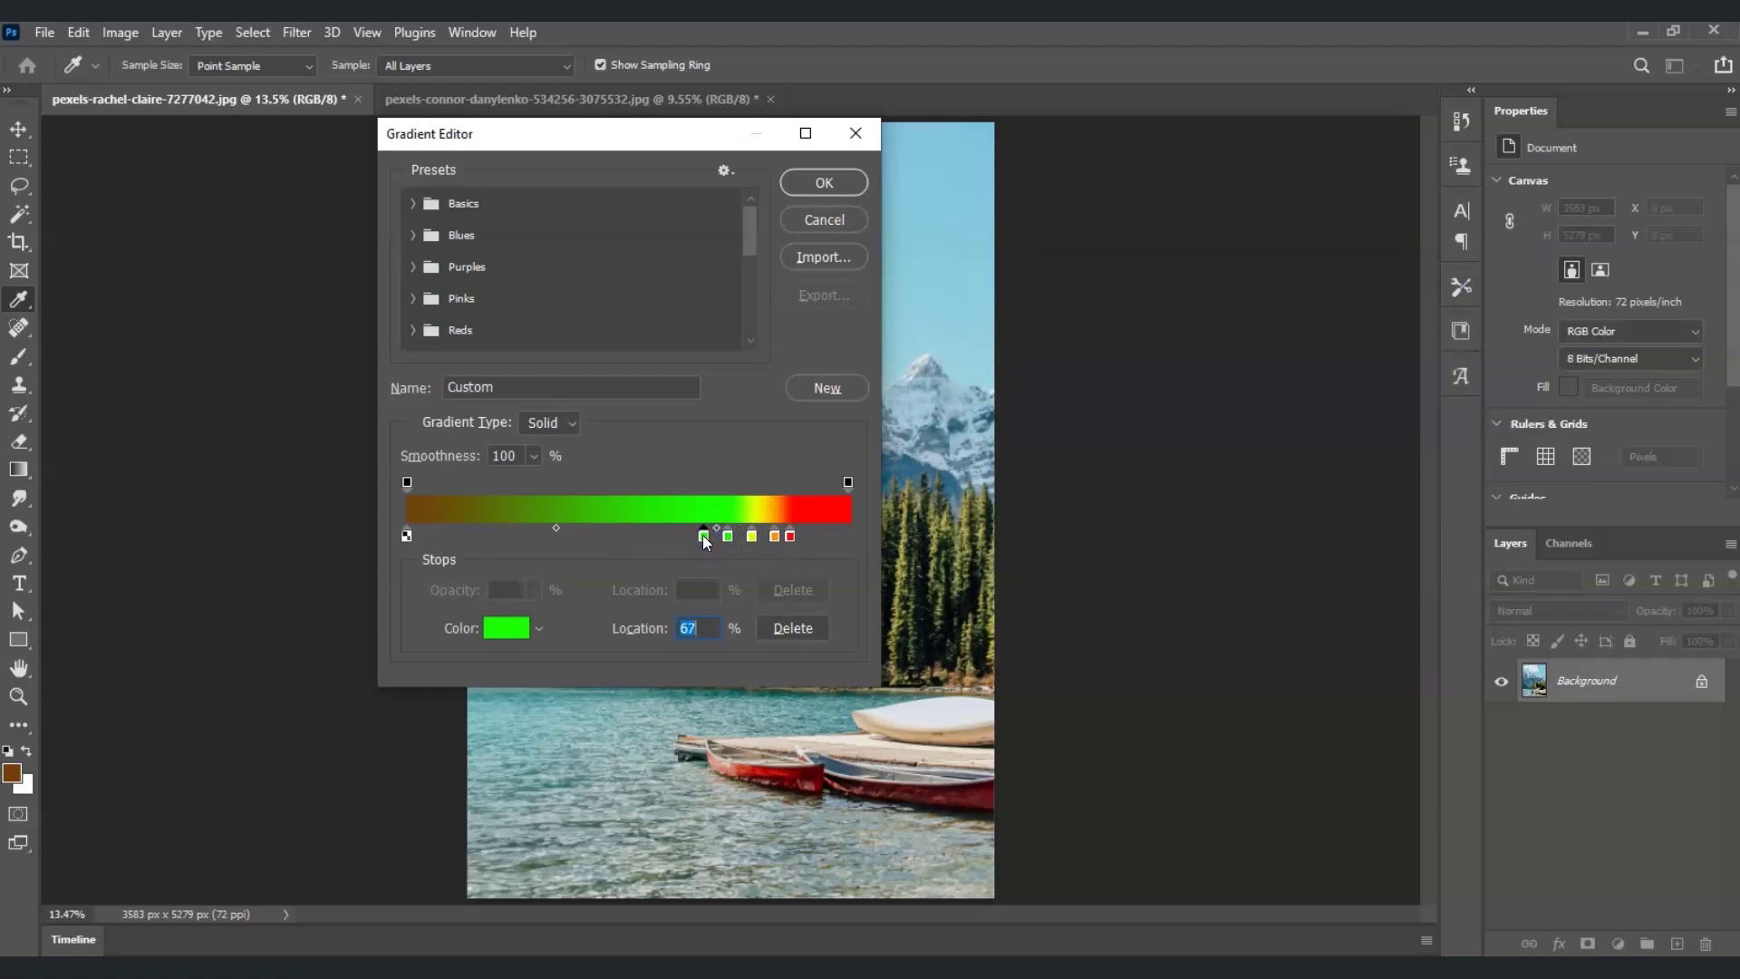
pyautogui.doubleClick(706, 538)
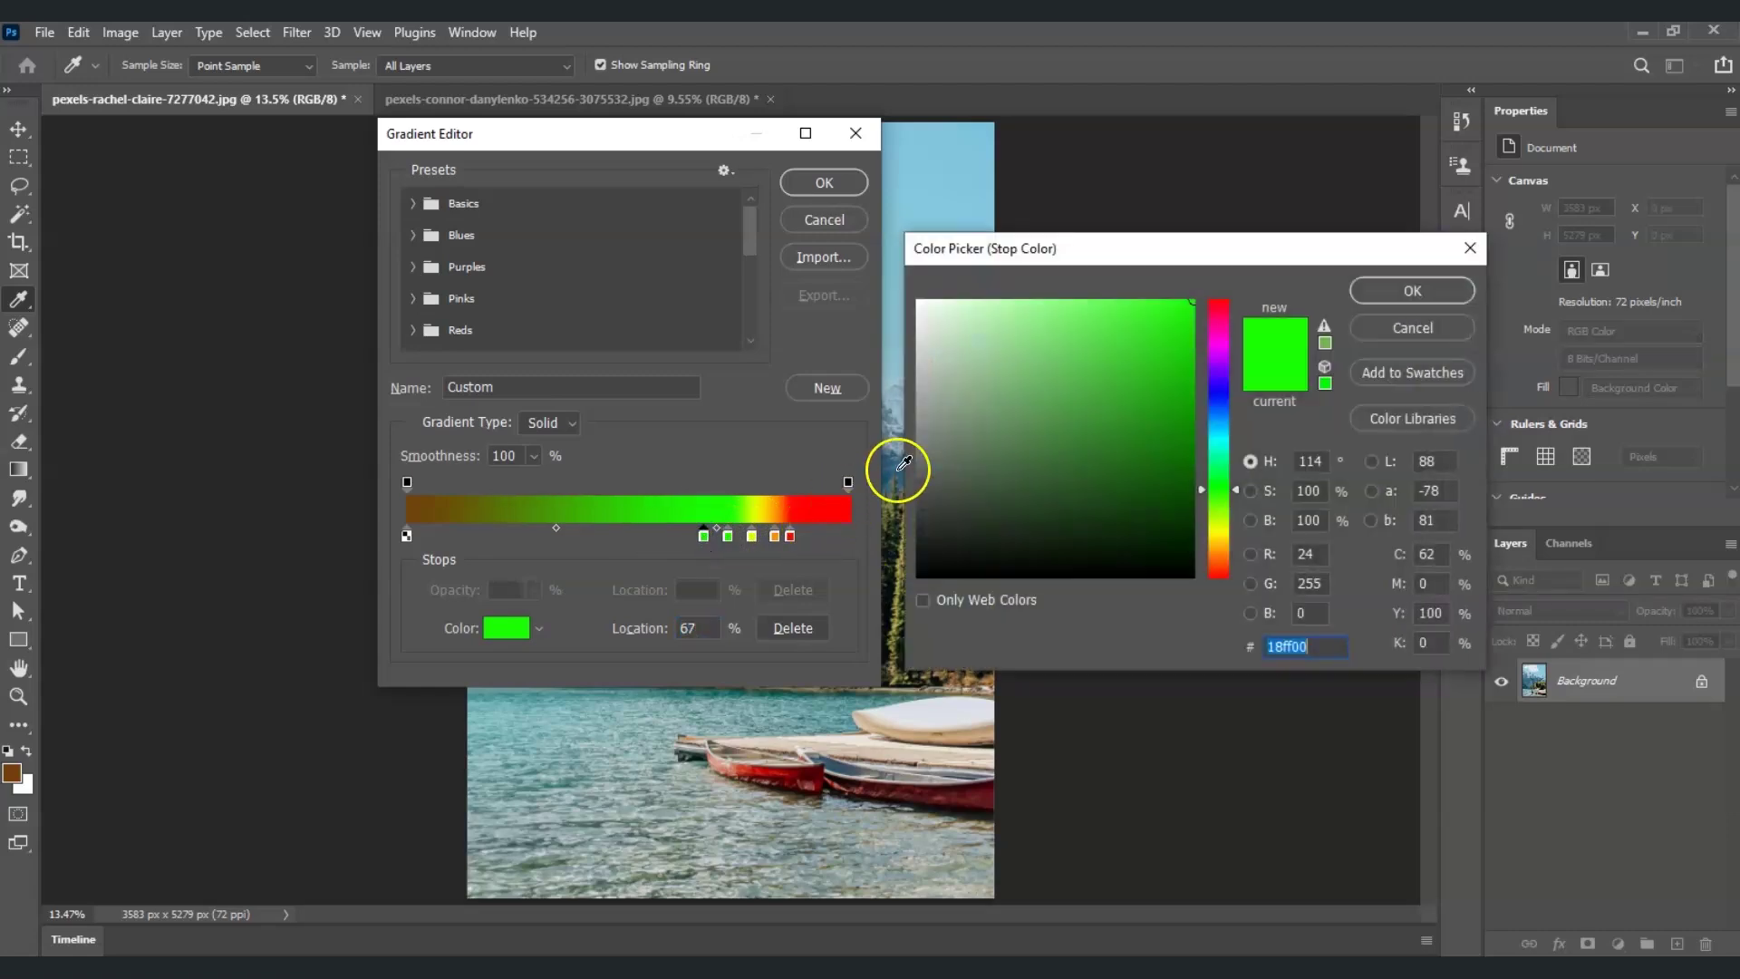
pyautogui.moveTo(1221, 415); pyautogui.dragTo(1221, 416)
pyautogui.click(1428, 286)
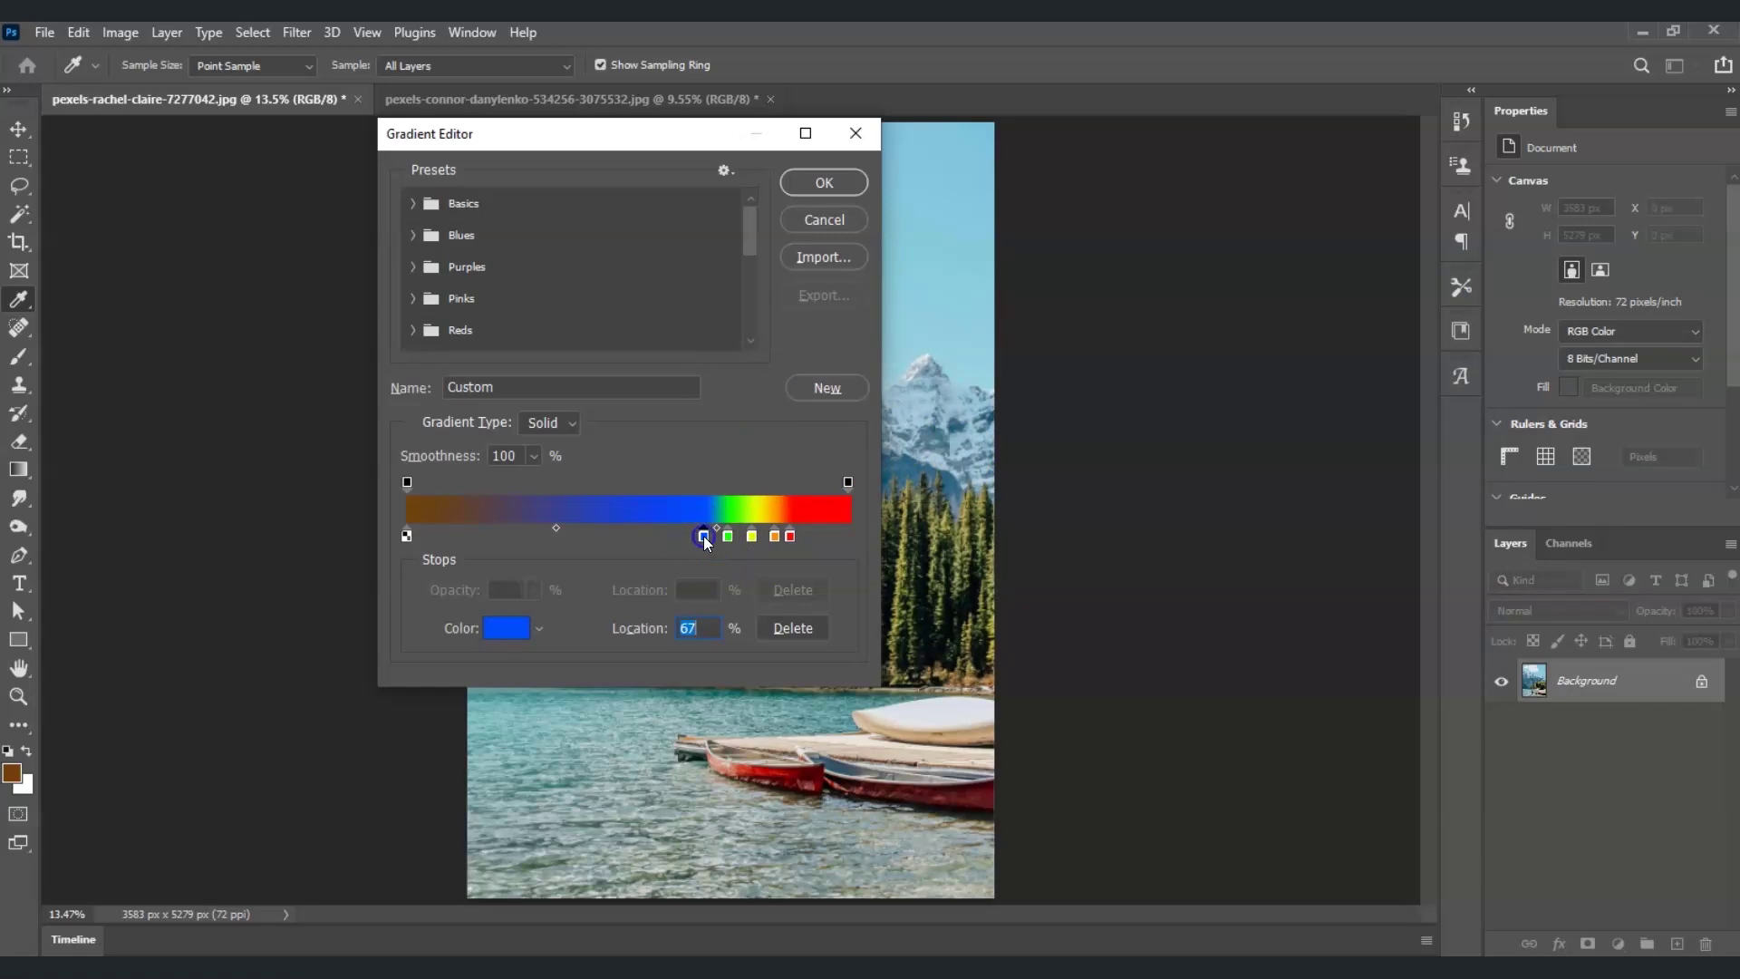
# - Copy the blue stop to 62% and set it to purple 7e00ff
pyautogui.press('alt')
pyautogui.moveTo(703, 535); pyautogui.dragTo(675, 534)
pyautogui.doubleClick(677, 535)
pyautogui.moveTo(1222, 390); pyautogui.dragTo(1222, 368)
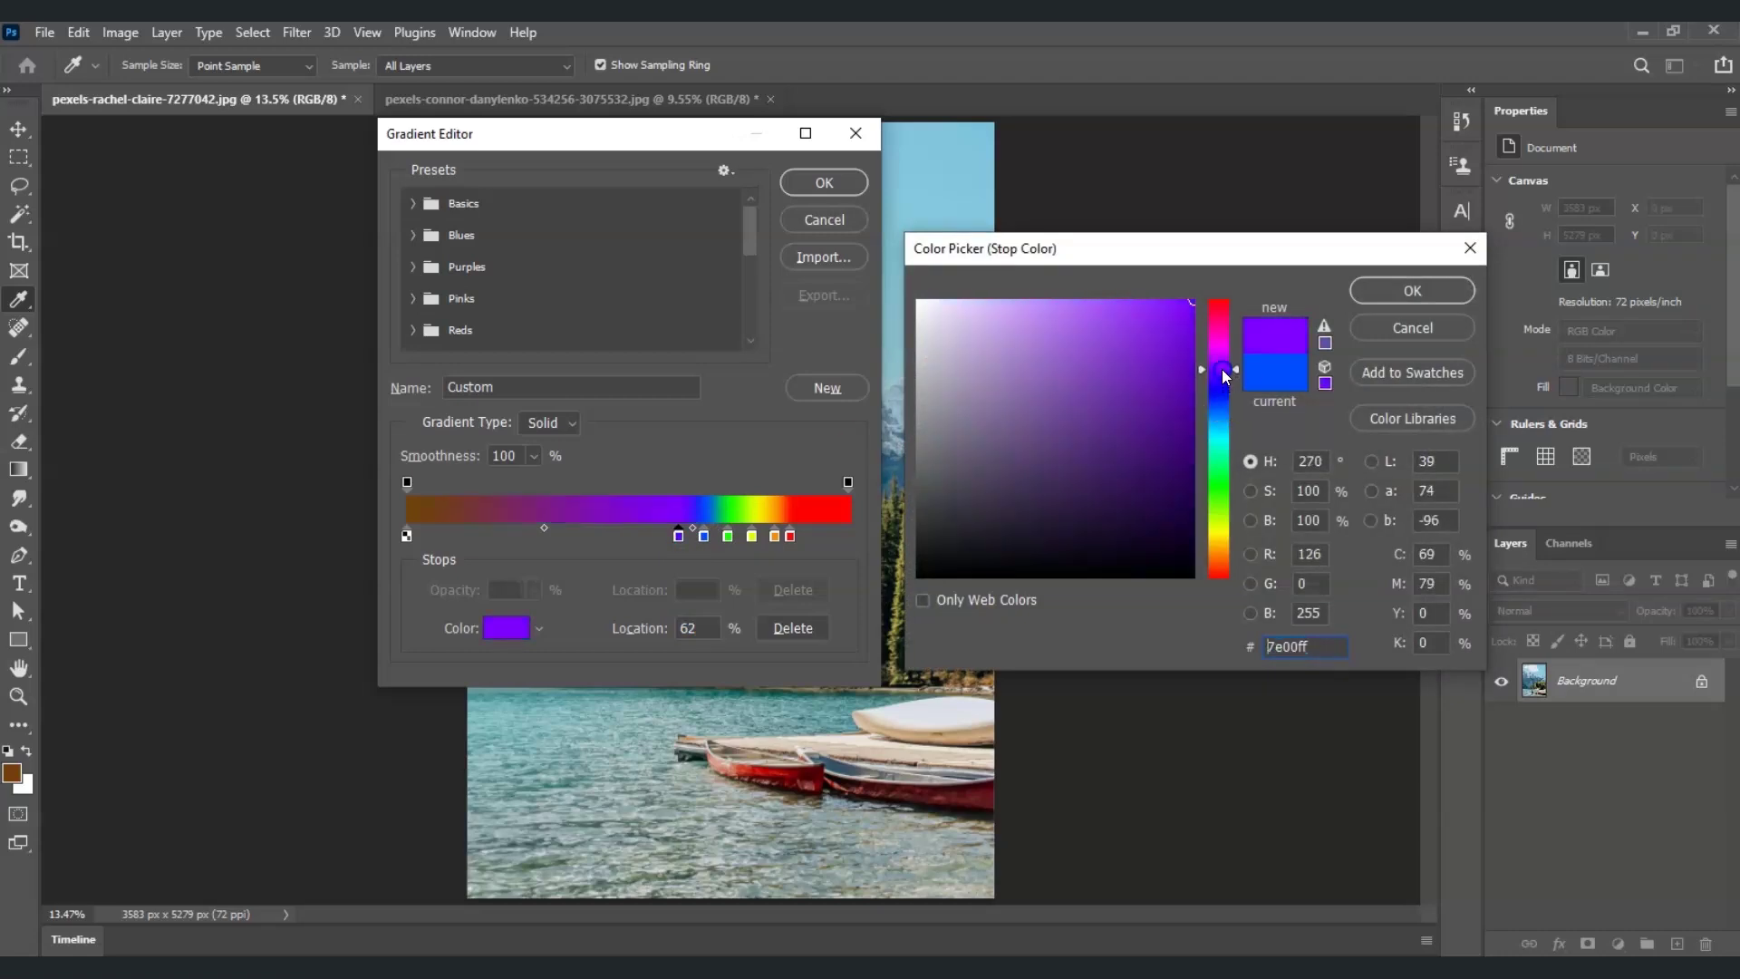
# - Confirm the purple stop and set the gradient's end opacity stop to 0%
pyautogui.click(1442, 283)
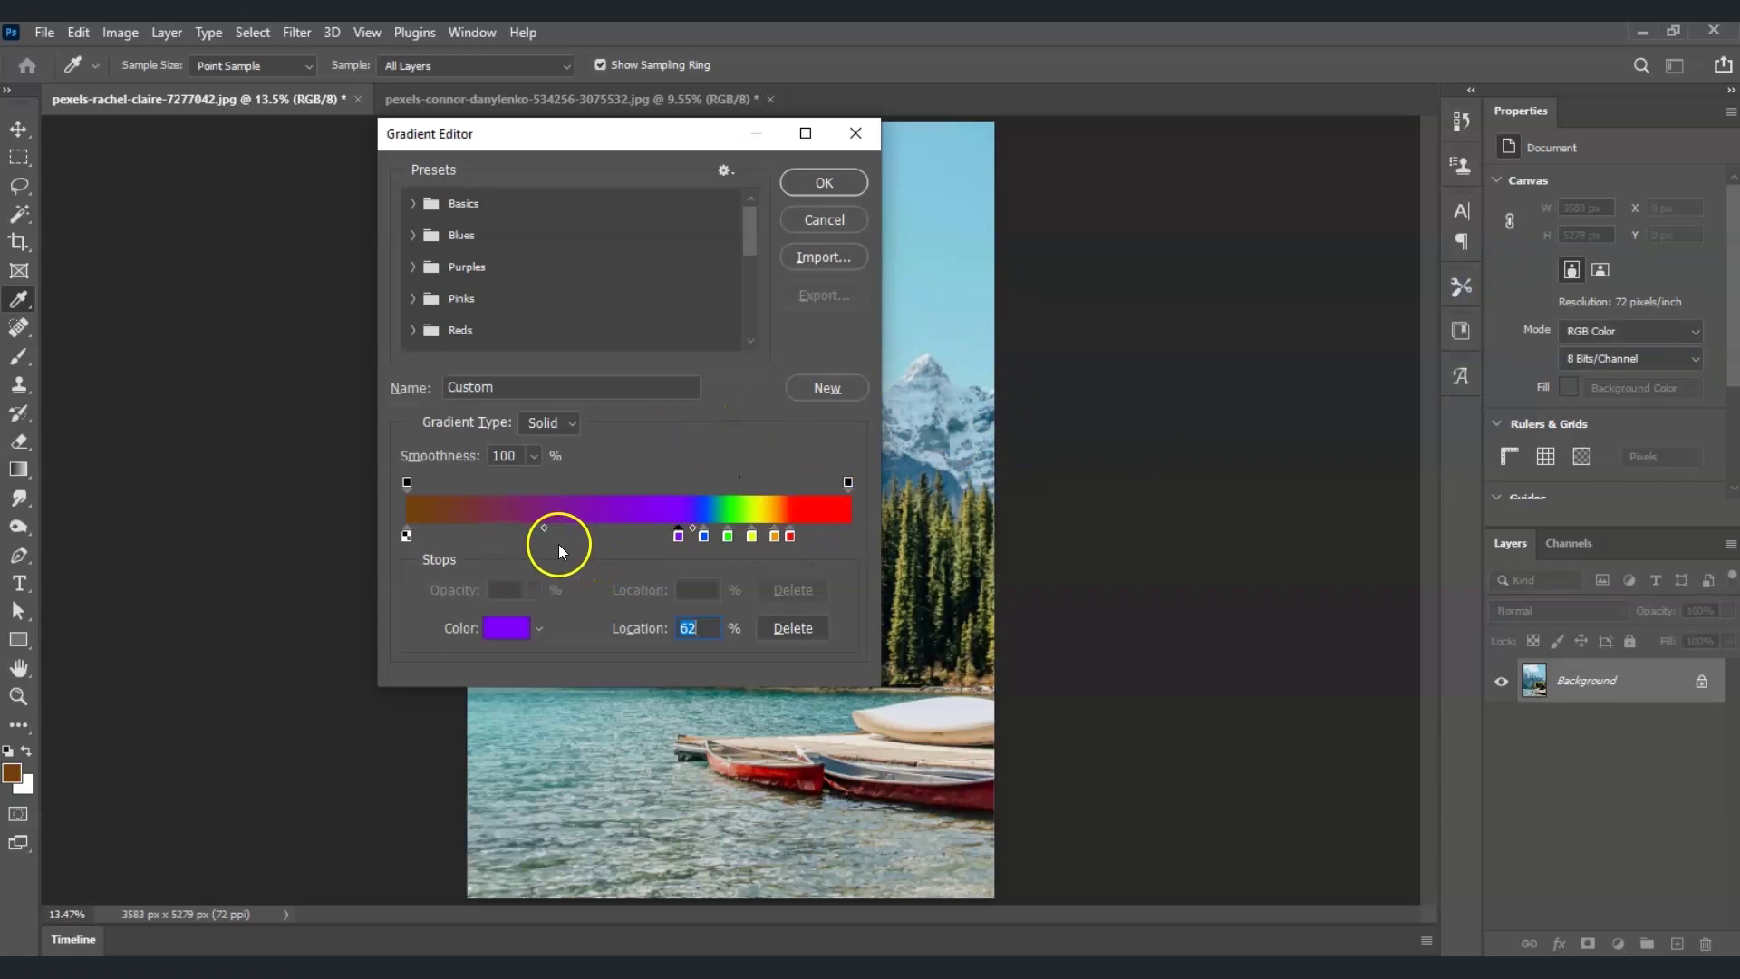
pyautogui.click(847, 483)
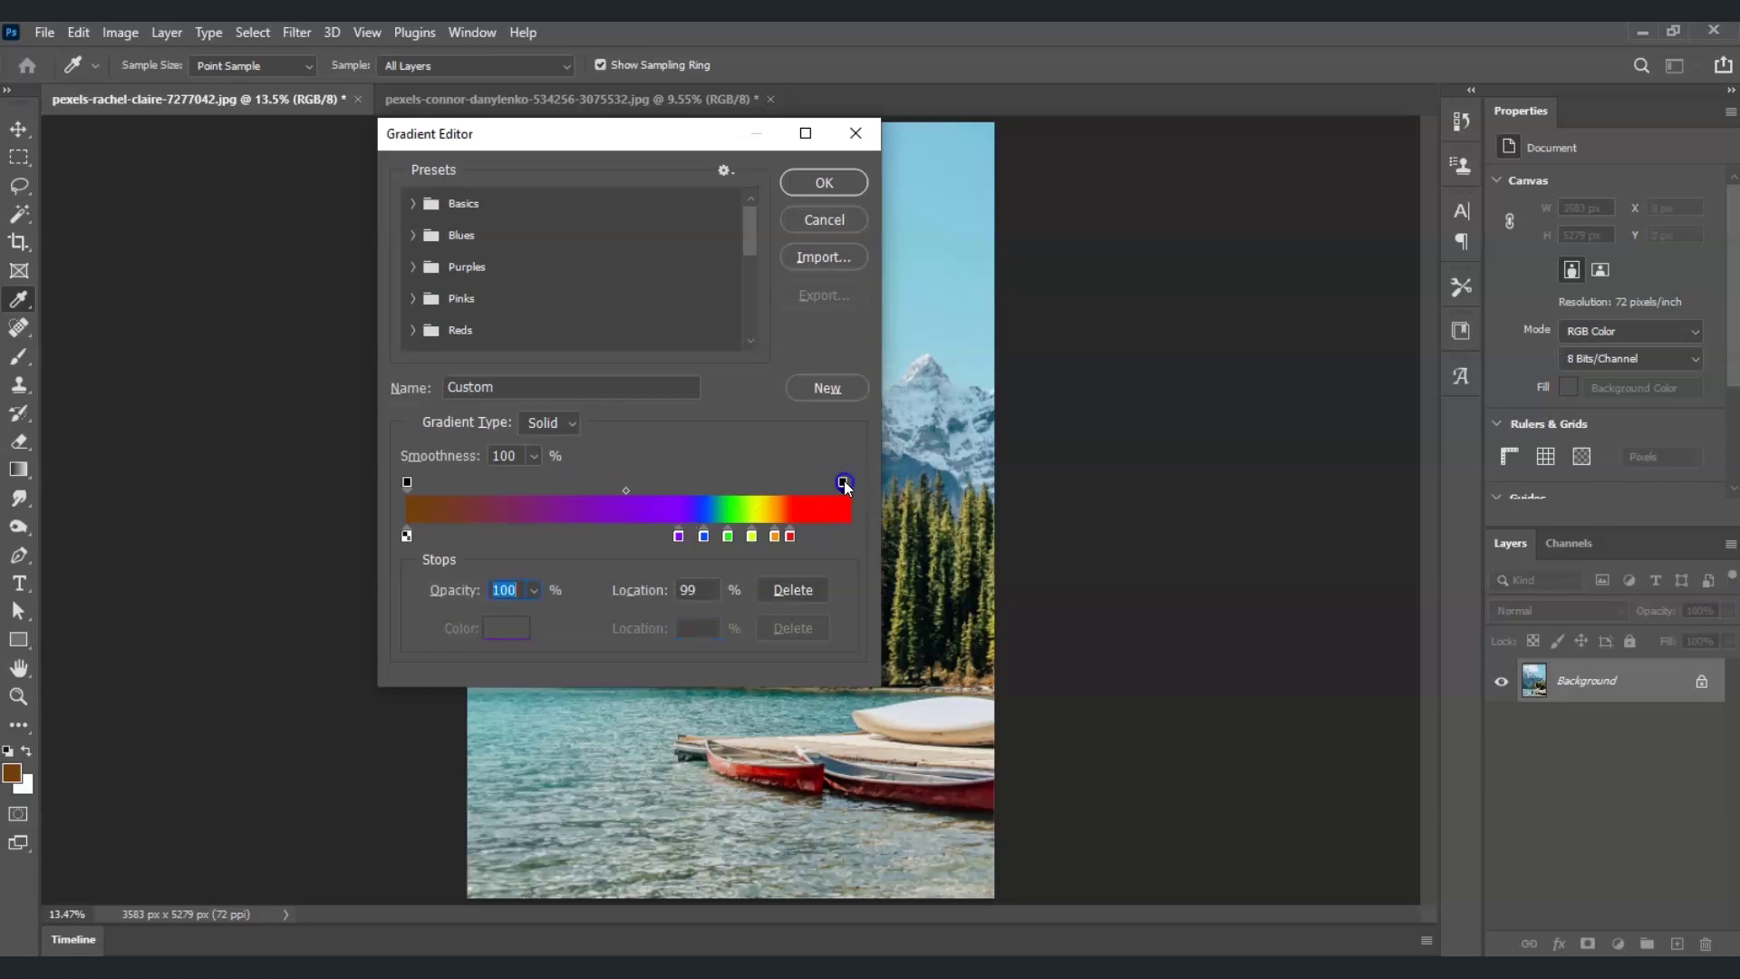
pyautogui.click(852, 483)
pyautogui.click(438, 593)
pyautogui.write('0')
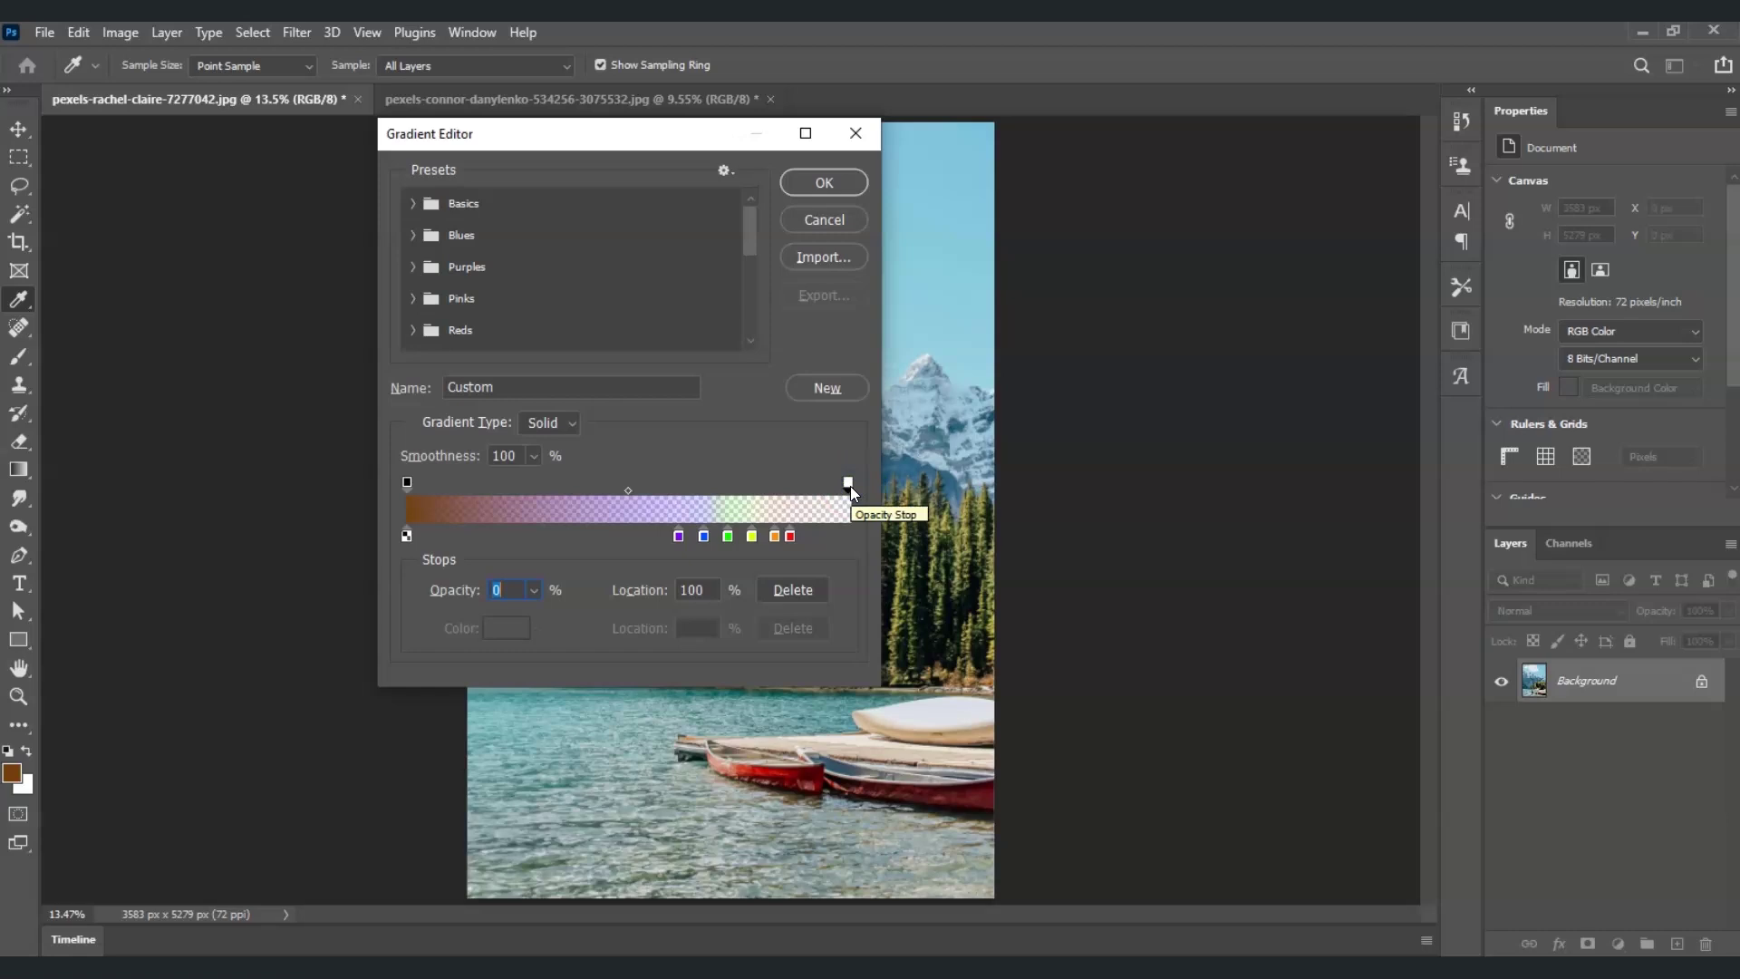
# - Add 100% opacity stops copied to about 88% and further left toward 61%
pyautogui.press('alt')
pyautogui.moveTo(849, 484); pyautogui.dragTo(797, 489)
pyautogui.click(484, 595)
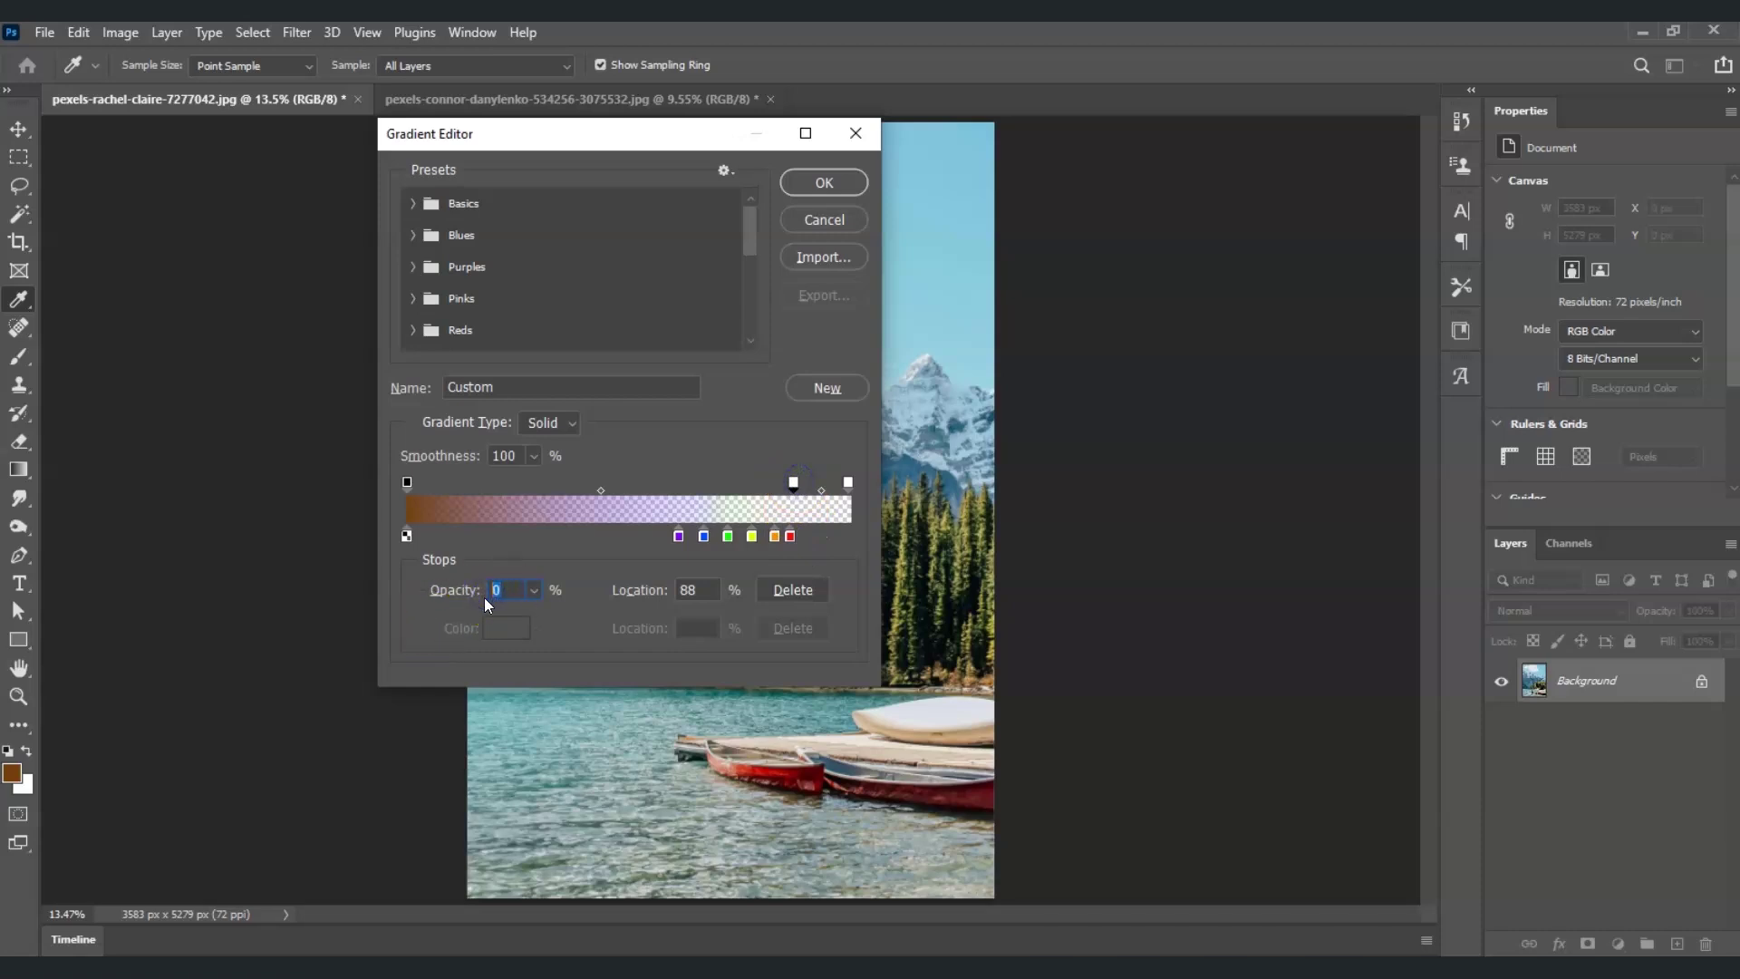
pyautogui.write('100')
pyautogui.click(513, 620)
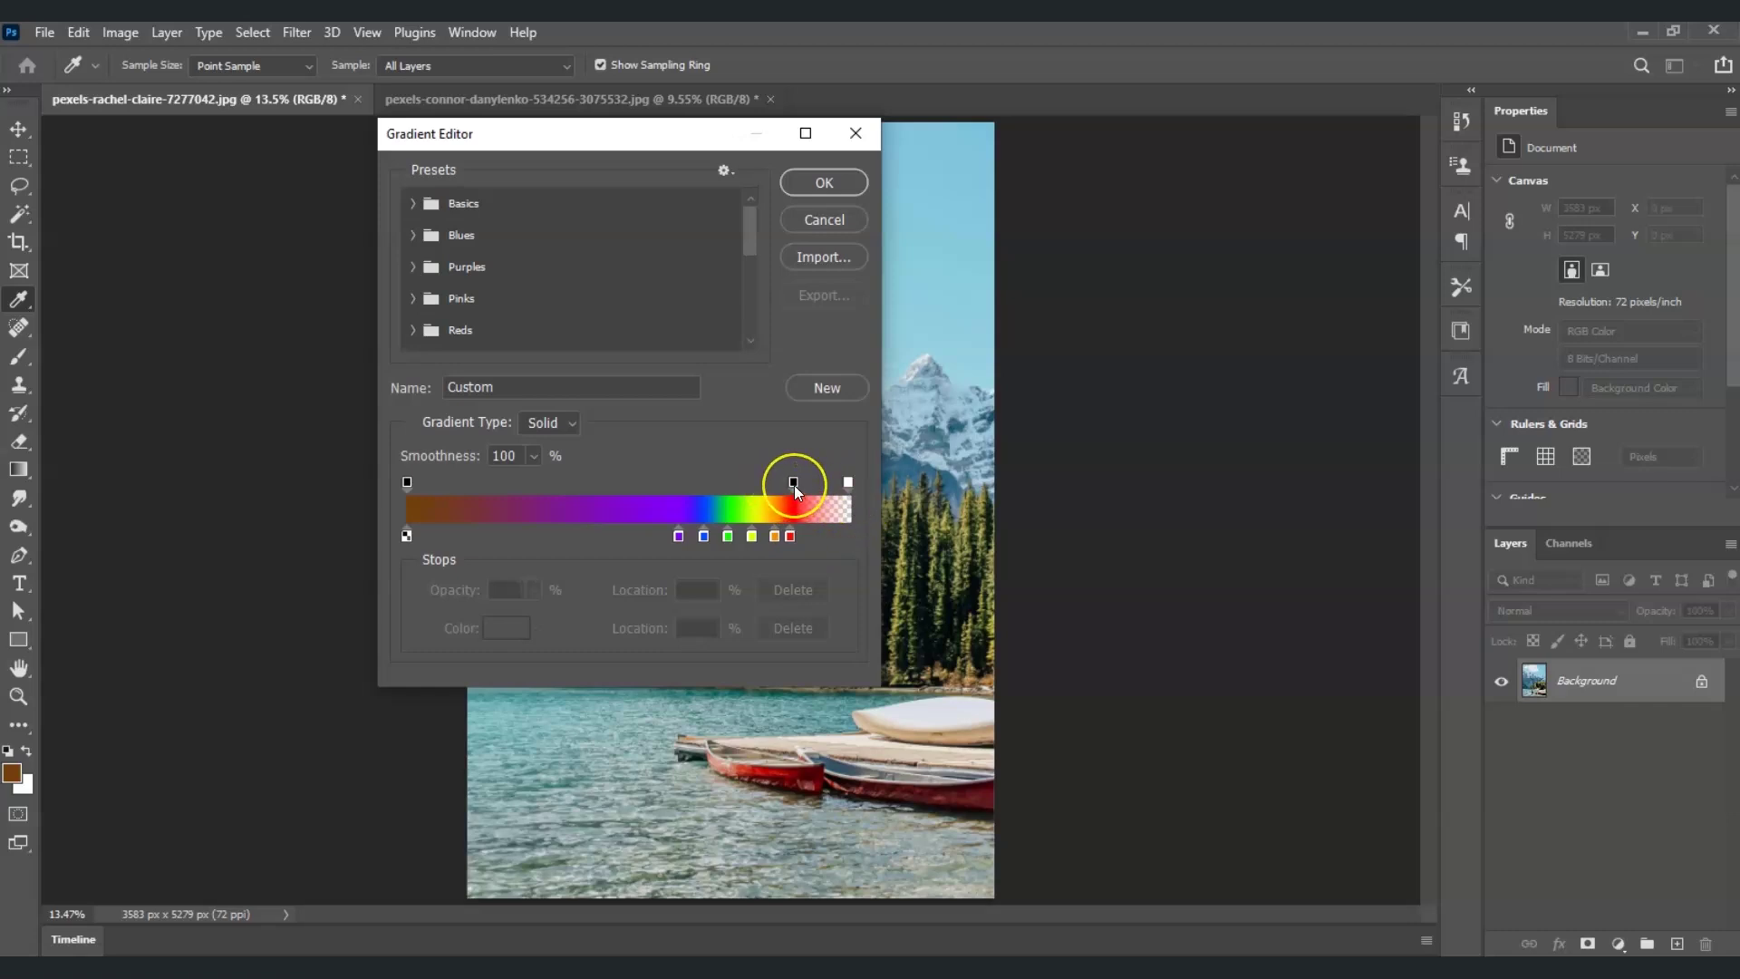
pyautogui.press('alt')
pyautogui.moveTo(794, 486); pyautogui.dragTo(700, 496)
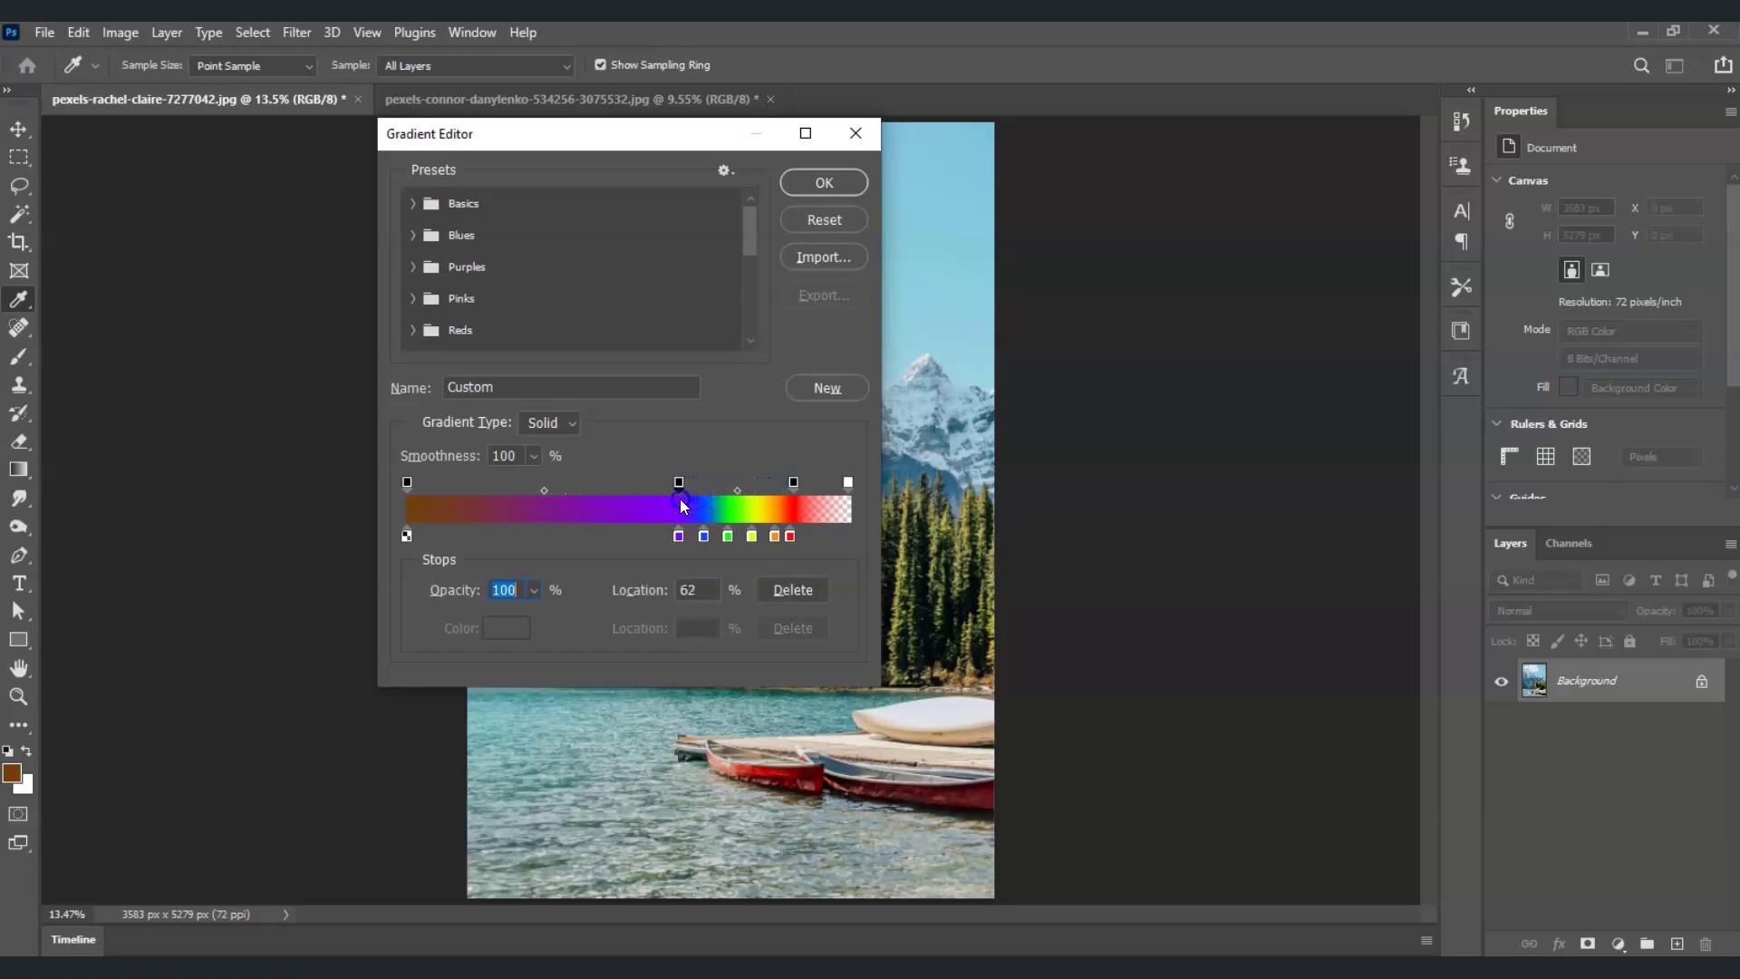
# - Position an opacity stop near 61%, copy the transparent end stop left, and make location 0 transparent
pyautogui.moveTo(682, 505)
pyautogui.mouseDown()
pyautogui.moveTo(730, 496)
pyautogui.moveTo(681, 492)
pyautogui.mouseUp()
pyautogui.click(850, 484)
pyautogui.click(848, 484)
pyautogui.press('alt')
pyautogui.moveTo(848, 484); pyautogui.dragTo(674, 486)
pyautogui.press('alt')
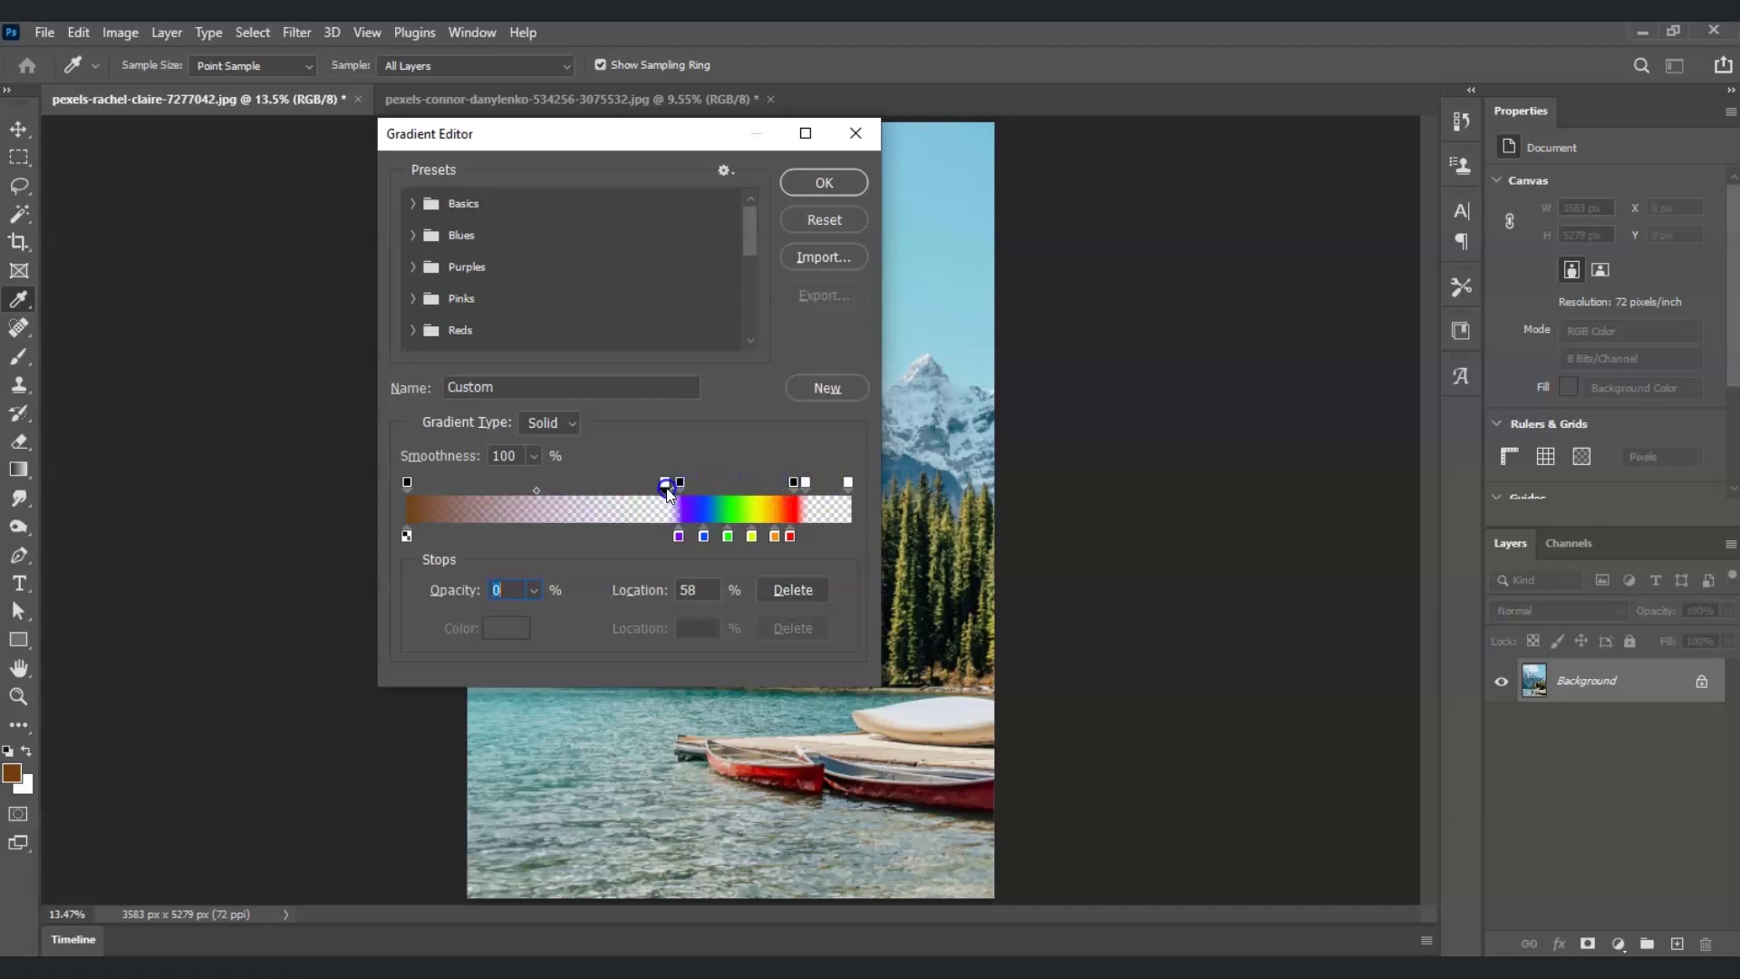
pyautogui.click(407, 482)
pyautogui.write('0')
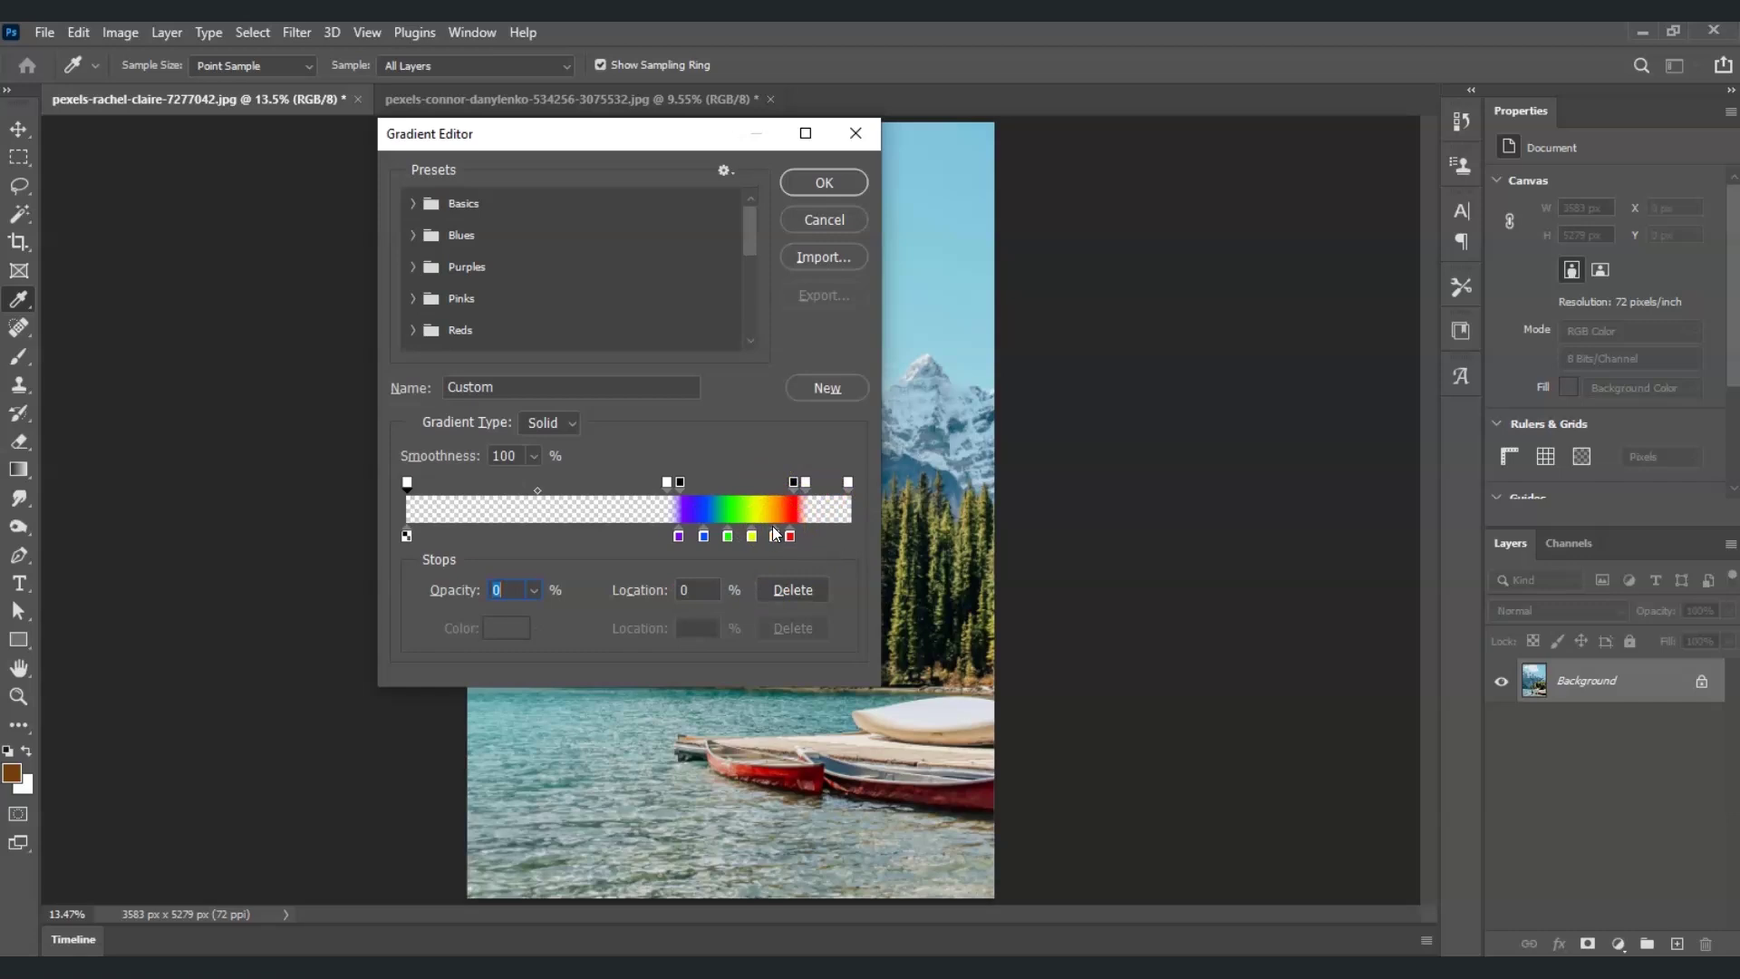
# - Pack the purple, blue, green and yellow stops toward the red and move an opacity stop to 66%
pyautogui.click(677, 536)
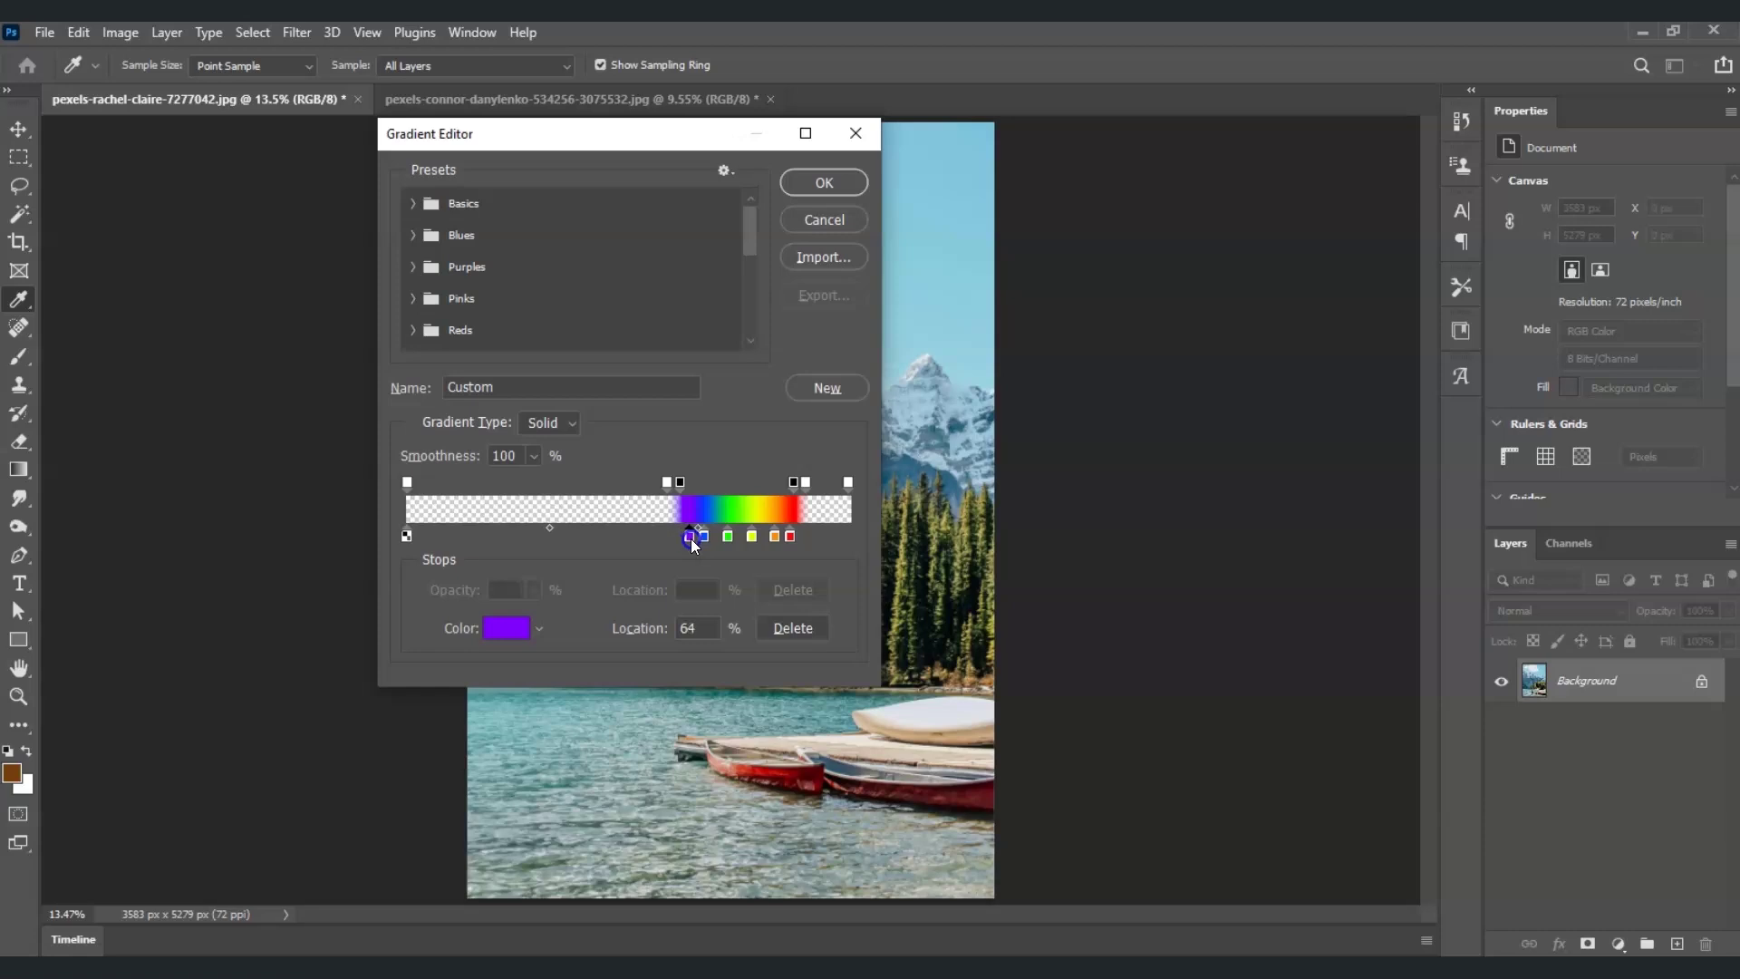
pyautogui.moveTo(704, 537); pyautogui.dragTo(715, 537)
pyautogui.click(694, 536)
pyautogui.moveTo(727, 536)
pyautogui.mouseDown()
pyautogui.moveTo(775, 537)
pyautogui.moveTo(755, 542)
pyautogui.mouseUp()
pyautogui.click(680, 483)
pyautogui.moveTo(681, 485); pyautogui.dragTo(780, 488)
# - Nudge the opacity stops to 61–63% beside the colour band and confirm the gradient with OK
pyautogui.click(741, 491)
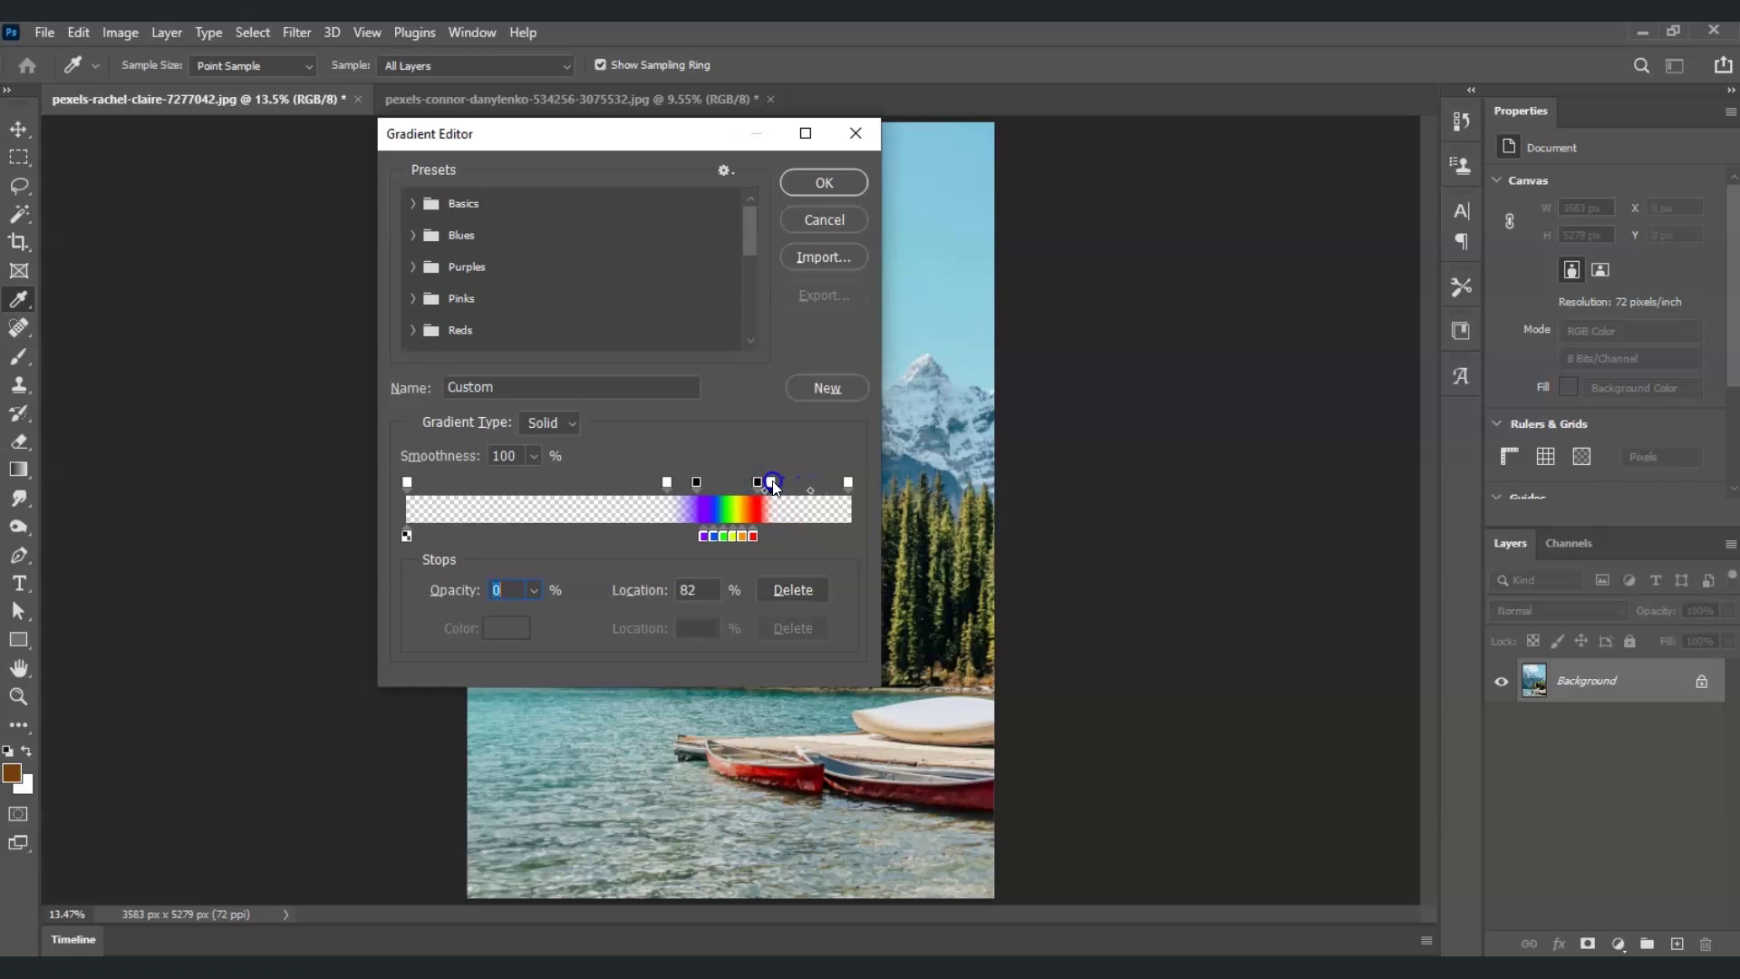
pyautogui.moveTo(674, 489); pyautogui.dragTo(682, 489)
pyautogui.click(836, 187)
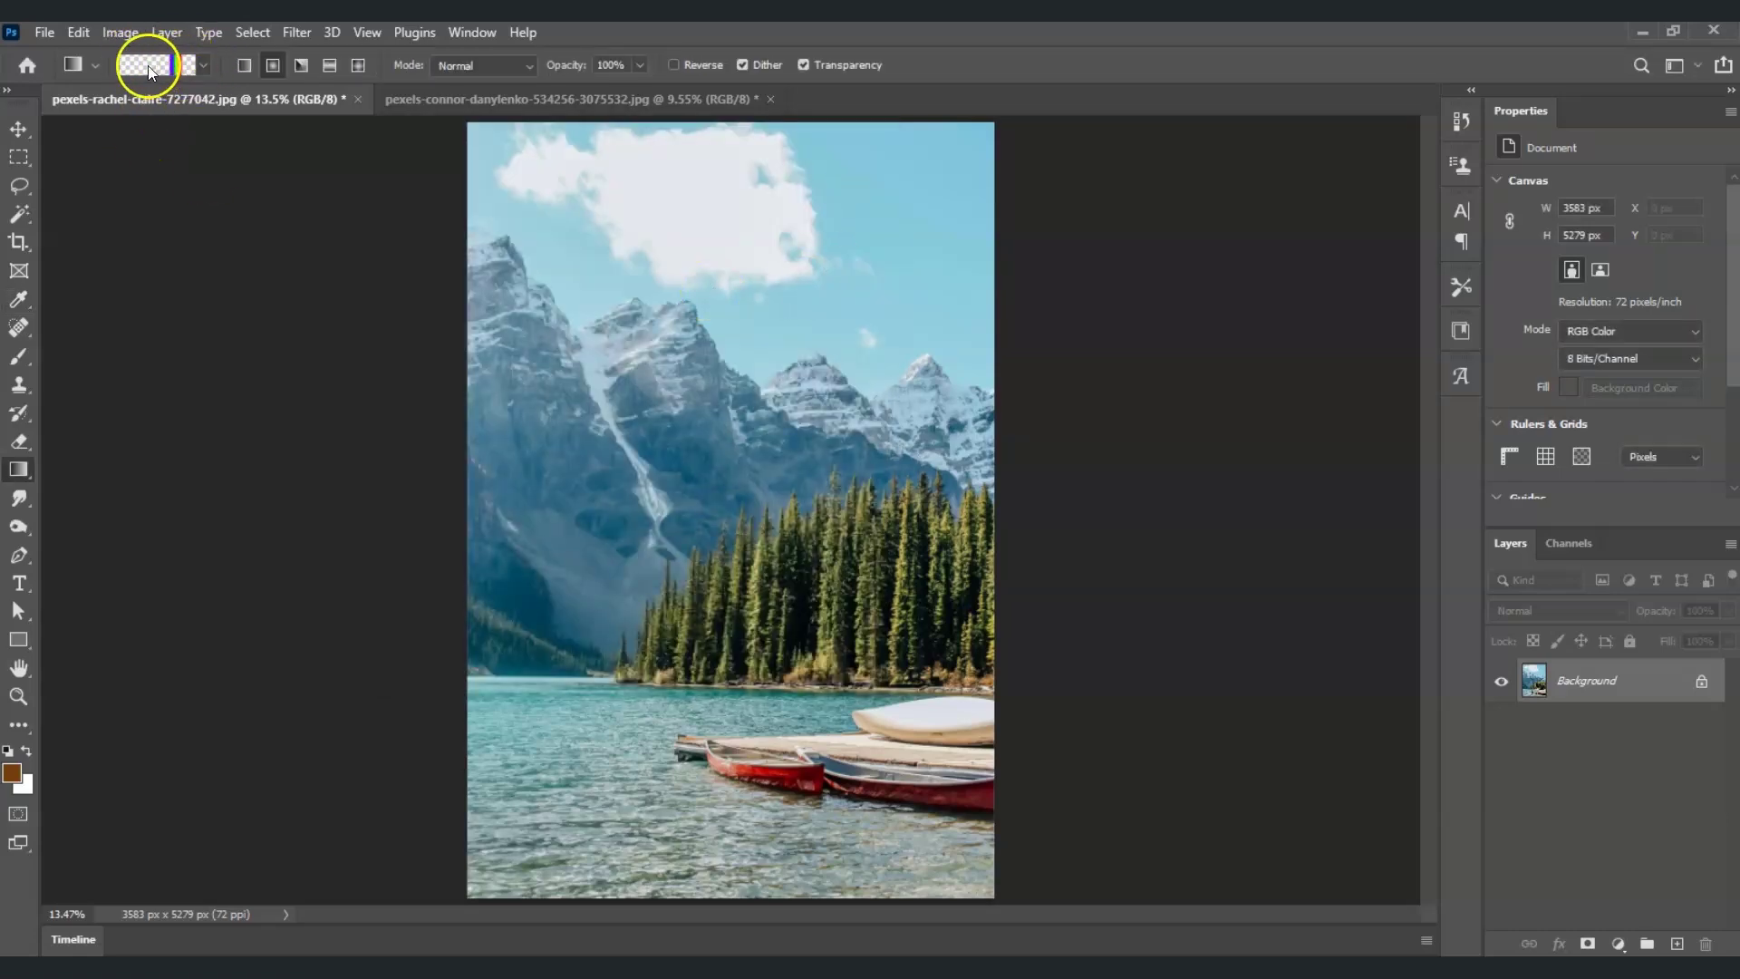
# - Switch to Radial Gradient, add a new layer, and drag across the photo to draw the ring
pyautogui.click(264, 65)
pyautogui.click(264, 64)
pyautogui.click(1678, 946)
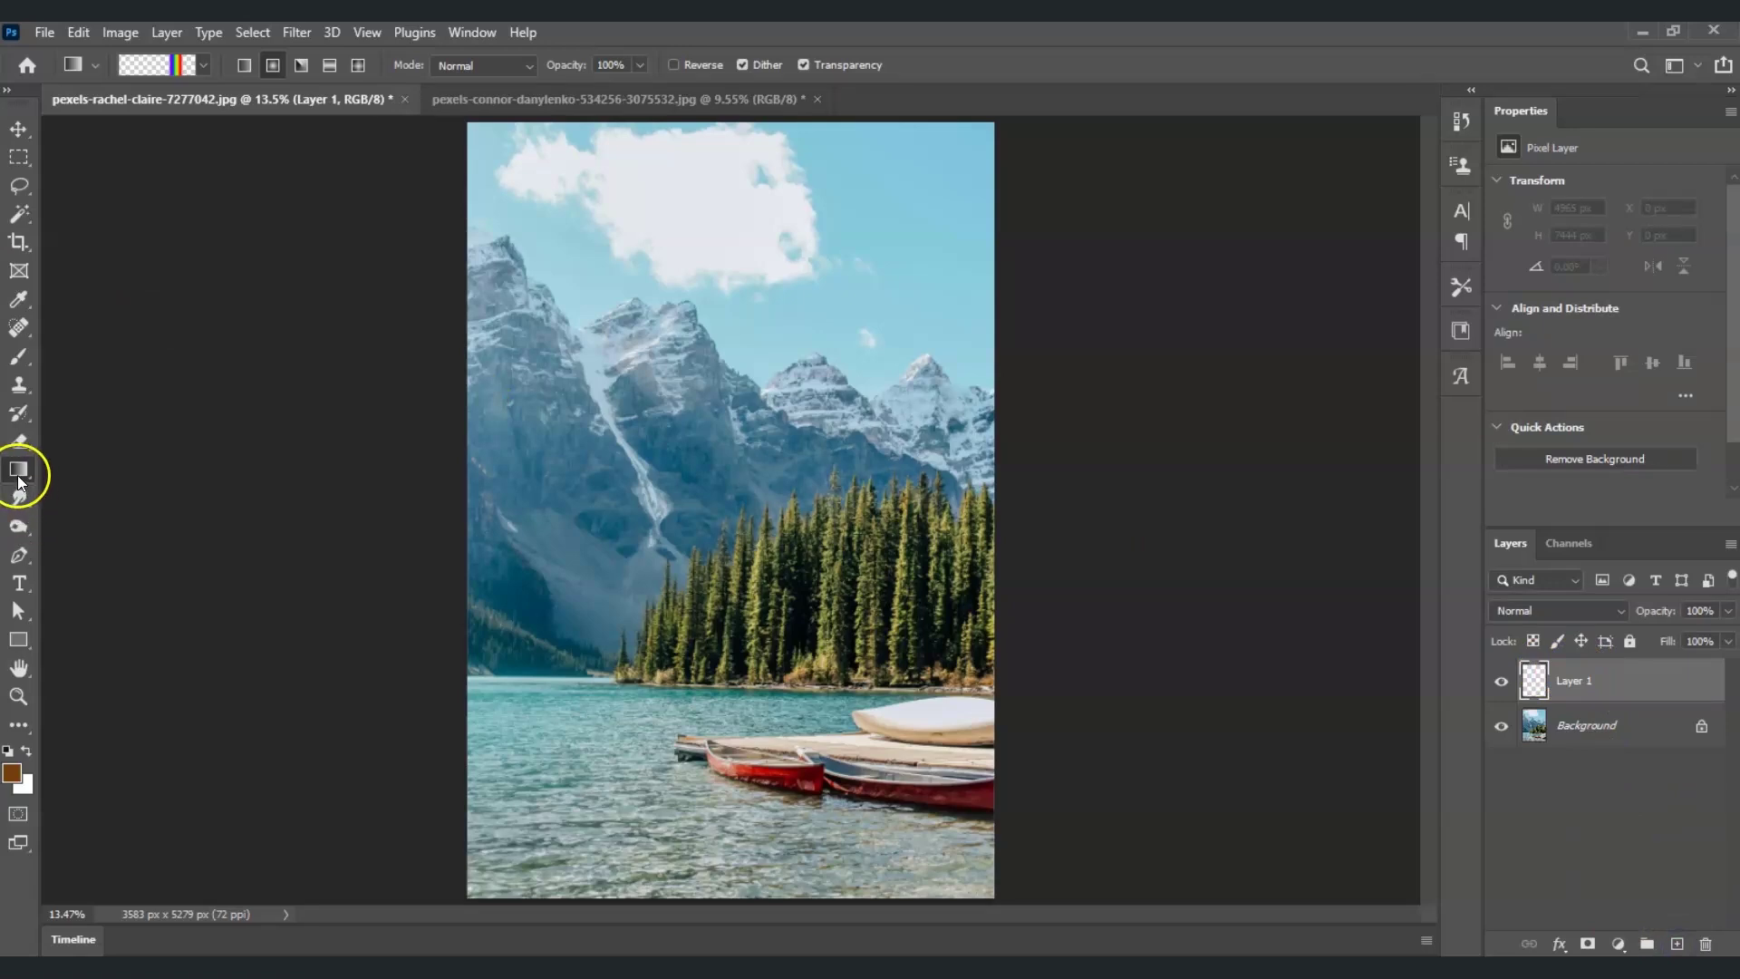
pyautogui.moveTo(818, 642); pyautogui.dragTo(872, 291)
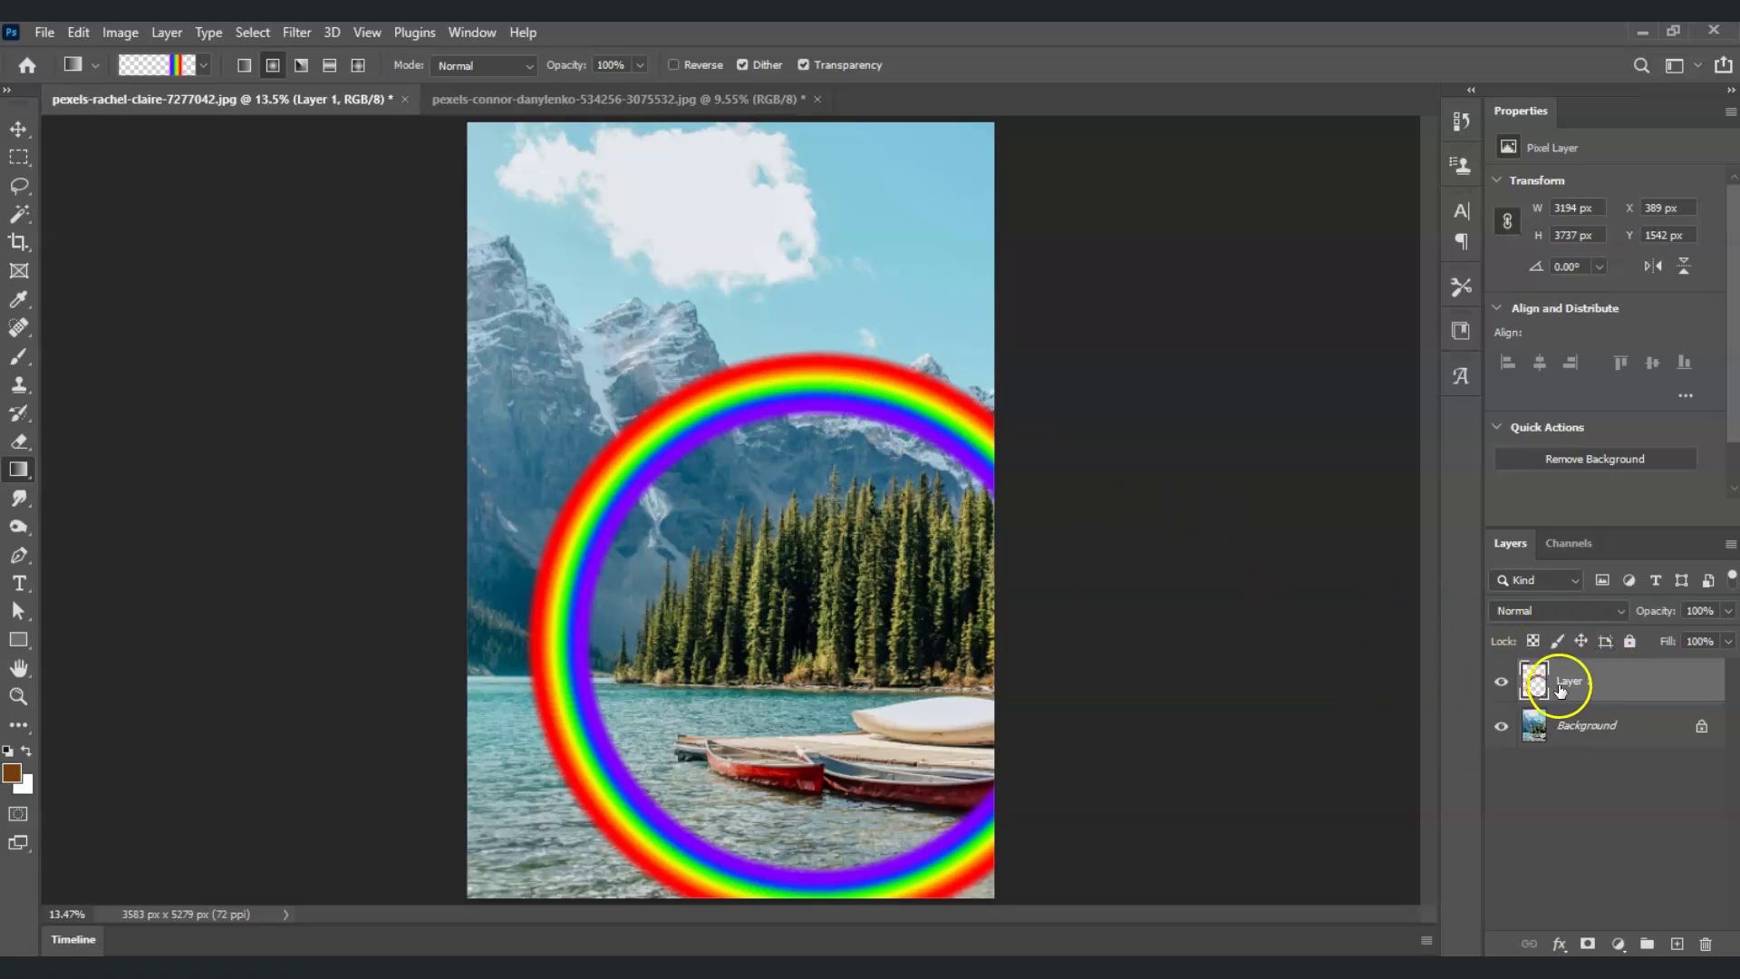
# - Rename Layer 1 to 'rainbow', add a layer mask, and target the mask for painting
pyautogui.doubleClick(1575, 684)
pyautogui.click(1593, 691)
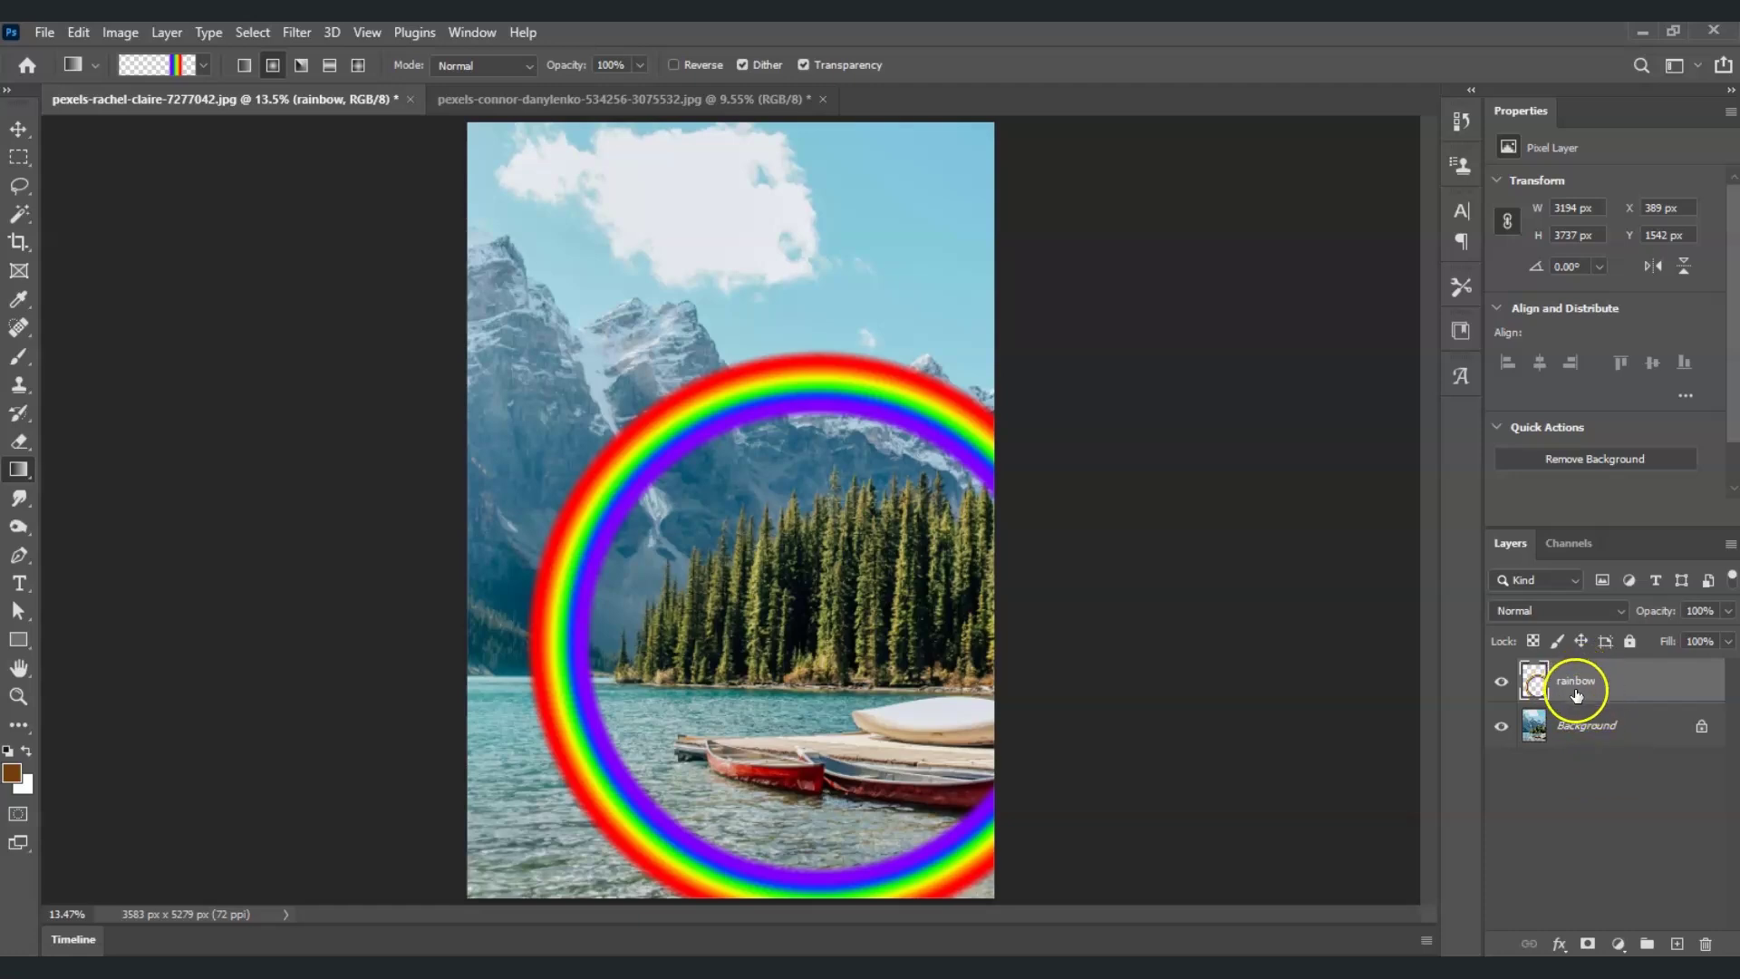
pyautogui.click(1596, 942)
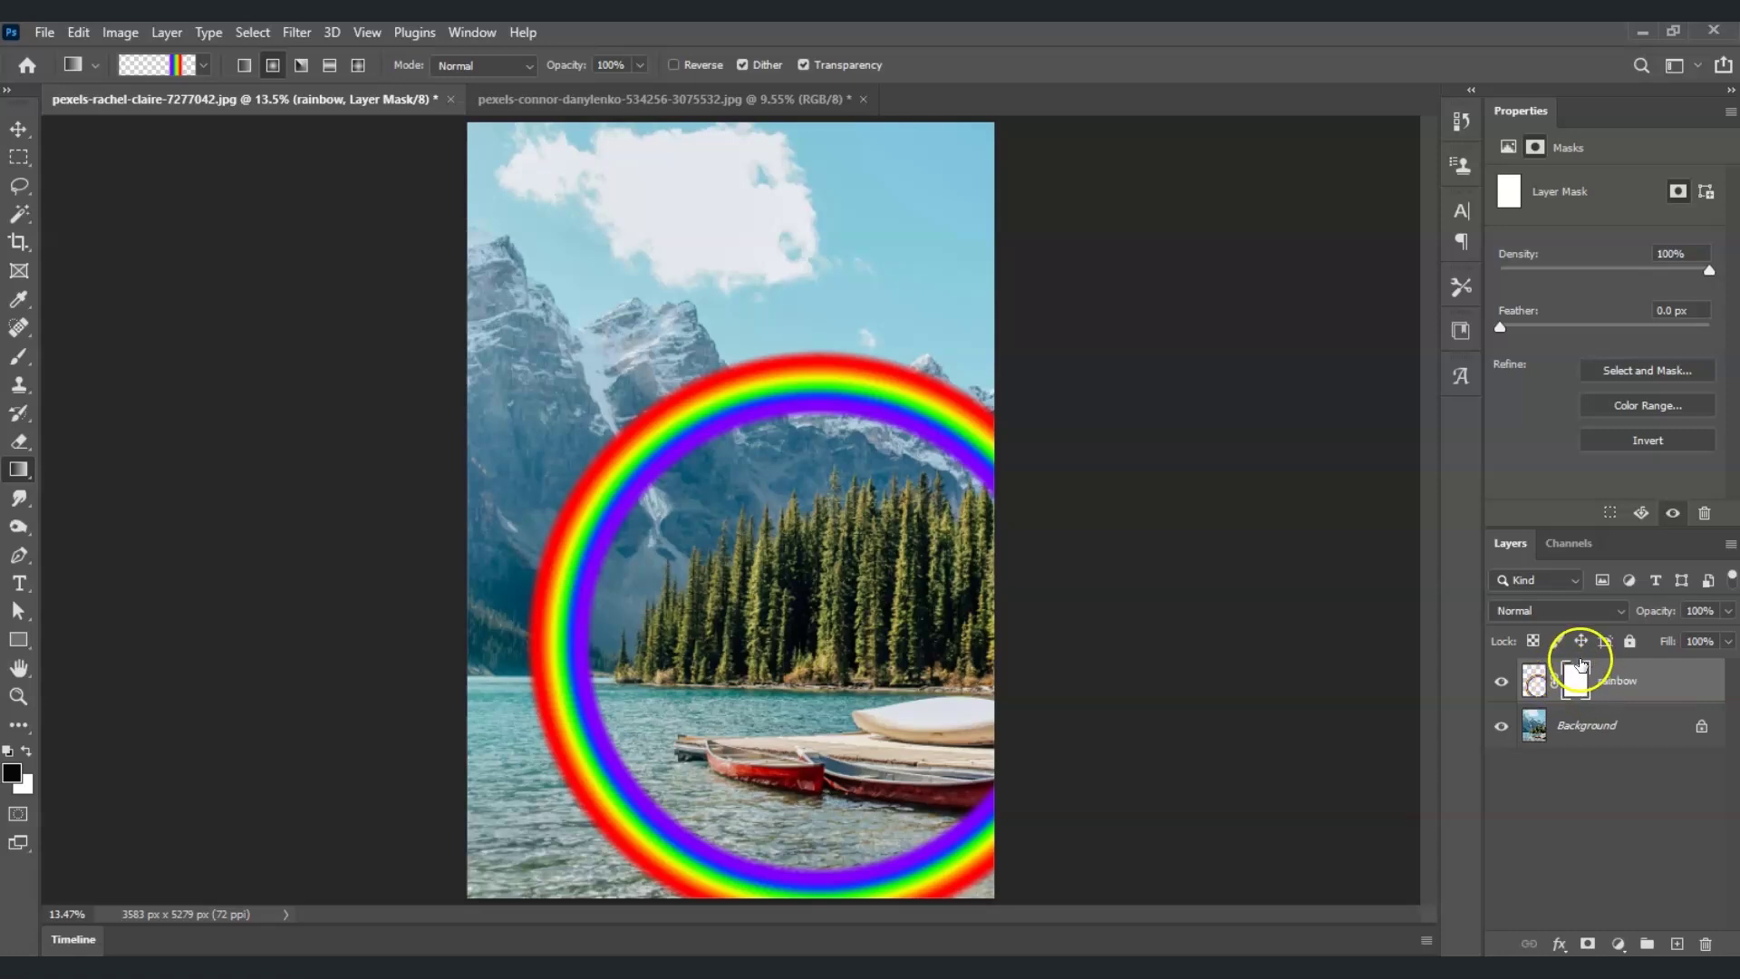
pyautogui.click(1582, 687)
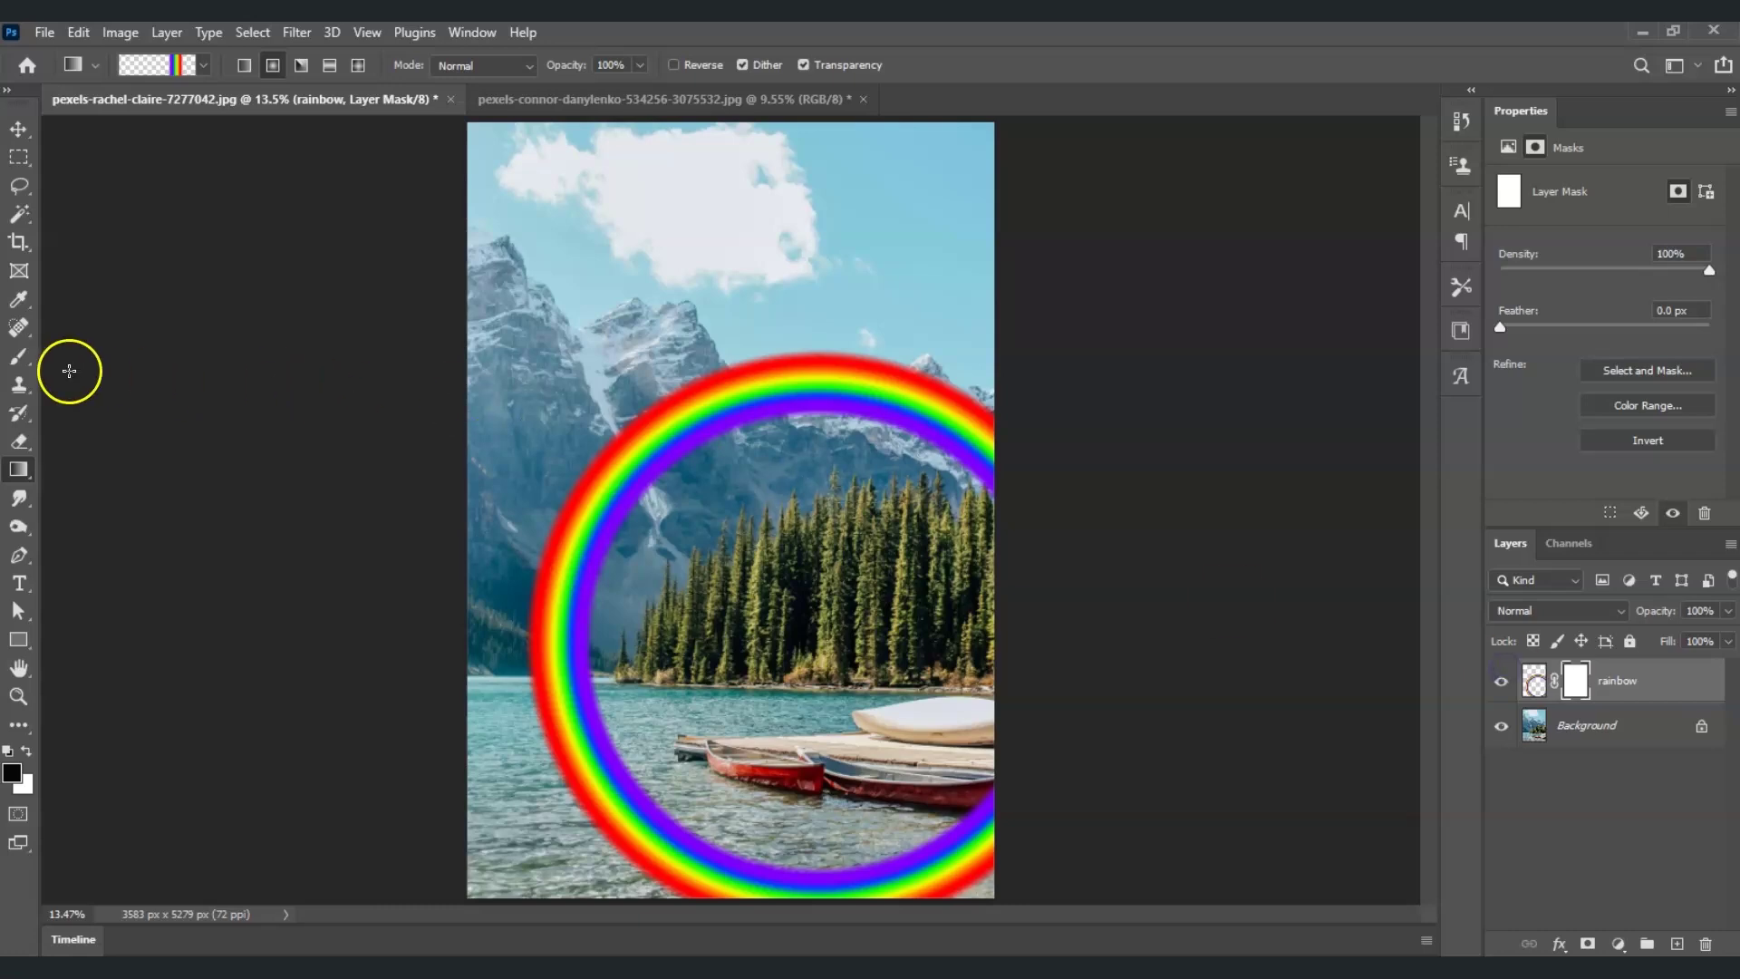
# - Brush black on the mask over the ring's lower band so only an arc above the lake remains
pyautogui.click(18, 360)
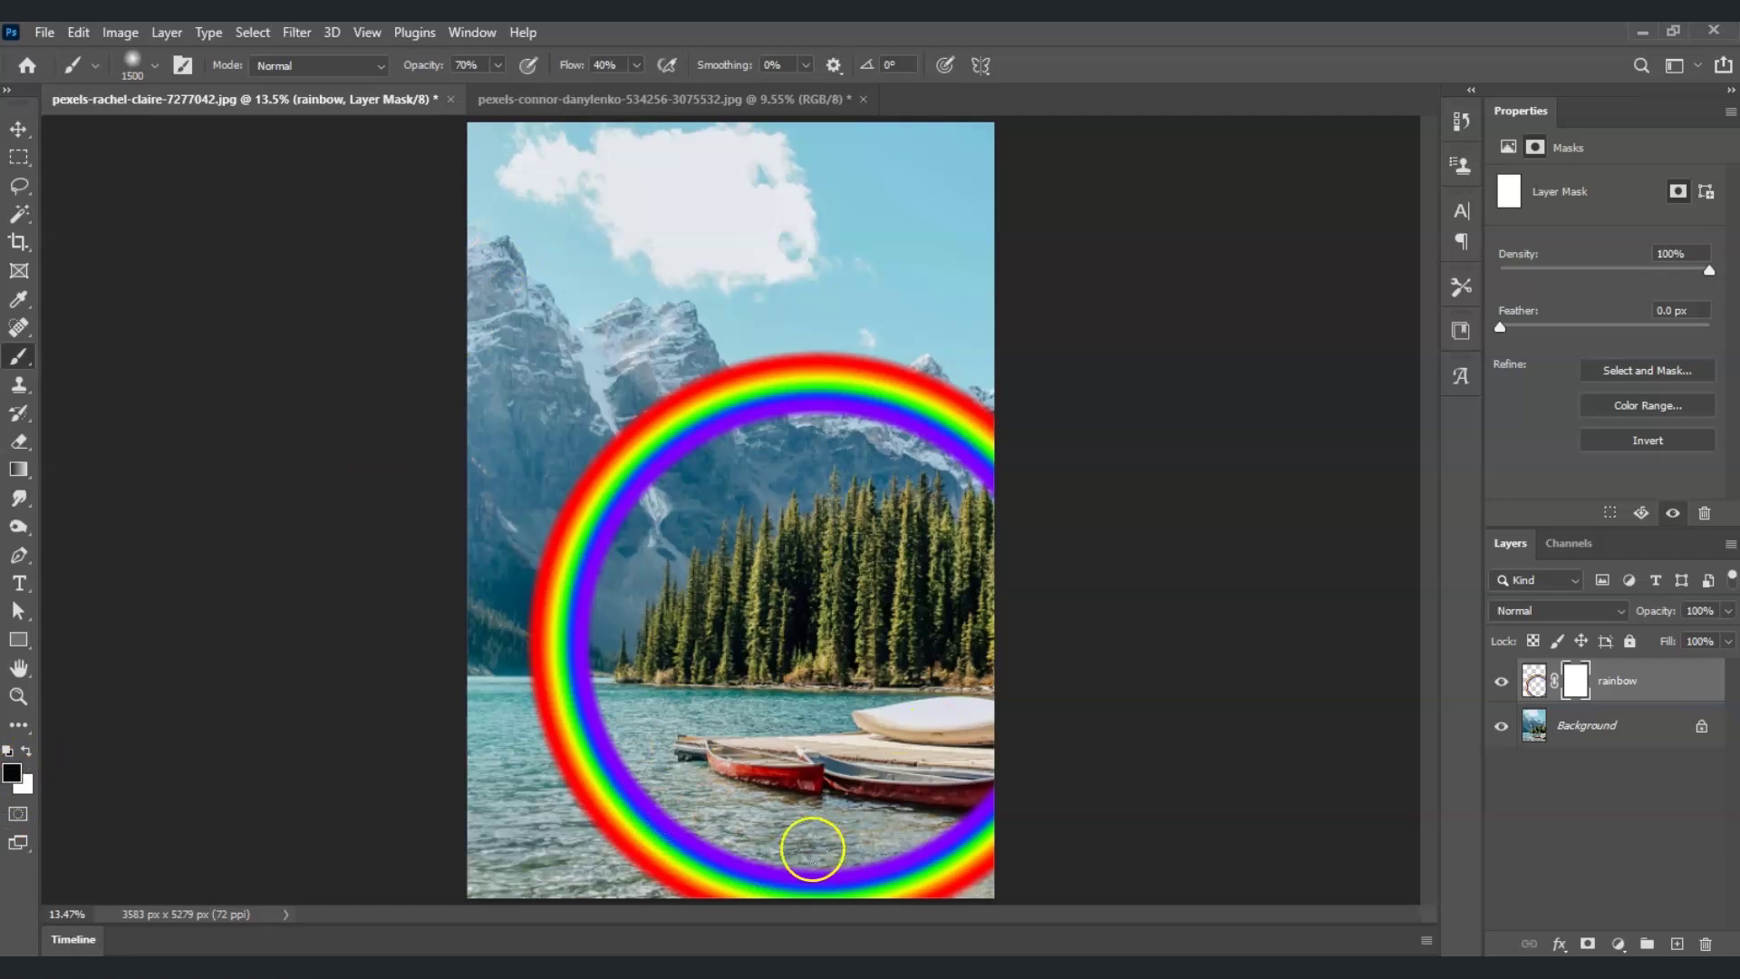
pyautogui.moveTo(611, 800)
pyautogui.mouseDown()
pyautogui.moveTo(548, 760)
pyautogui.moveTo(633, 789)
pyautogui.moveTo(668, 859)
pyautogui.moveTo(971, 879)
pyautogui.moveTo(768, 903)
pyautogui.mouseUp()
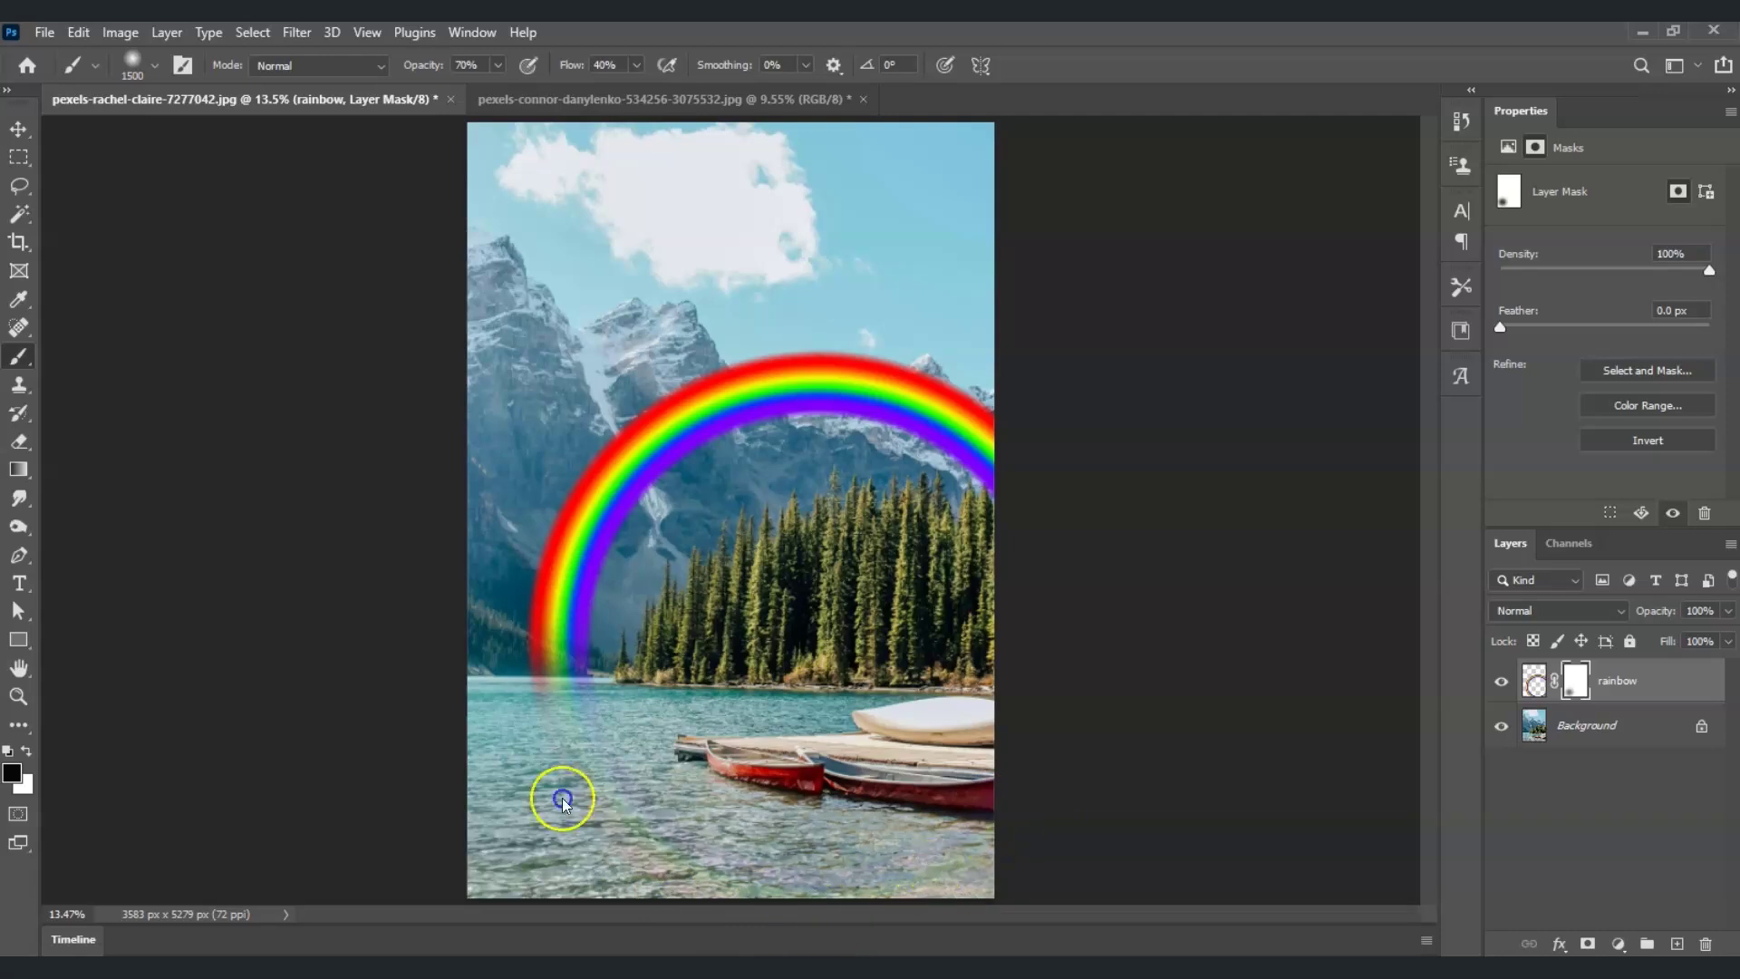
pyautogui.moveTo(657, 787)
pyautogui.mouseDown()
pyautogui.moveTo(613, 868)
pyautogui.moveTo(501, 882)
pyautogui.moveTo(715, 831)
pyautogui.moveTo(544, 817)
pyautogui.moveTo(589, 801)
pyautogui.moveTo(469, 824)
pyautogui.moveTo(807, 811)
pyautogui.moveTo(610, 804)
pyautogui.mouseUp()
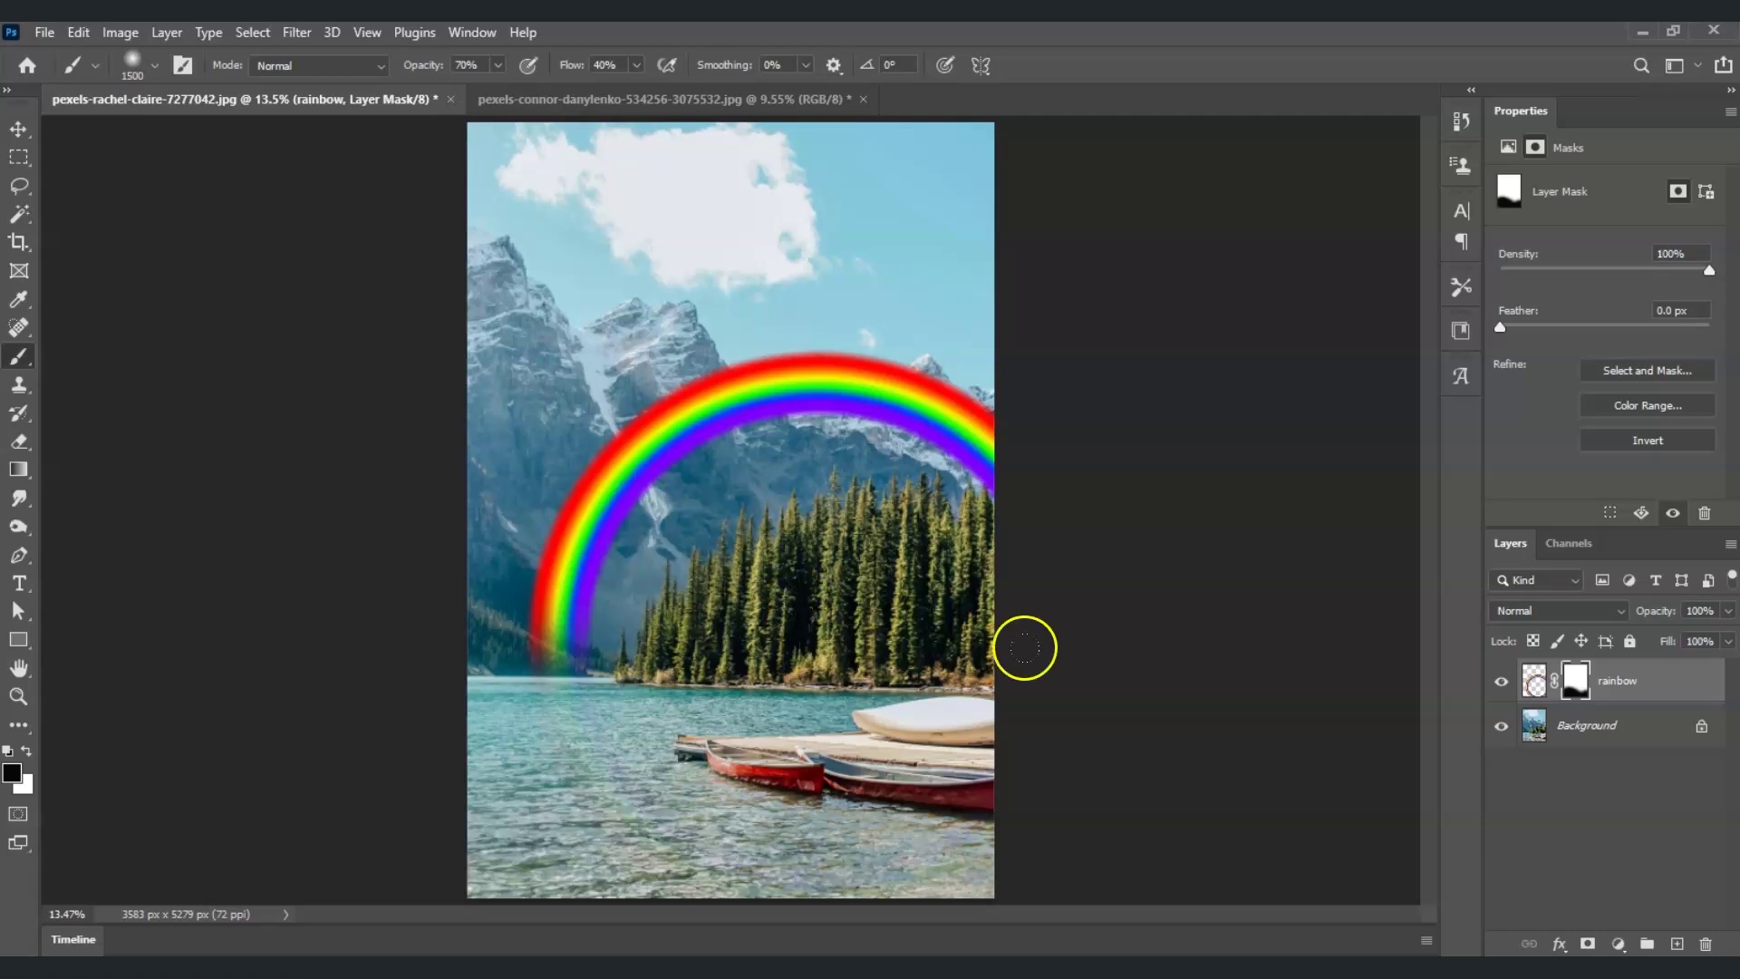
pyautogui.click(1647, 696)
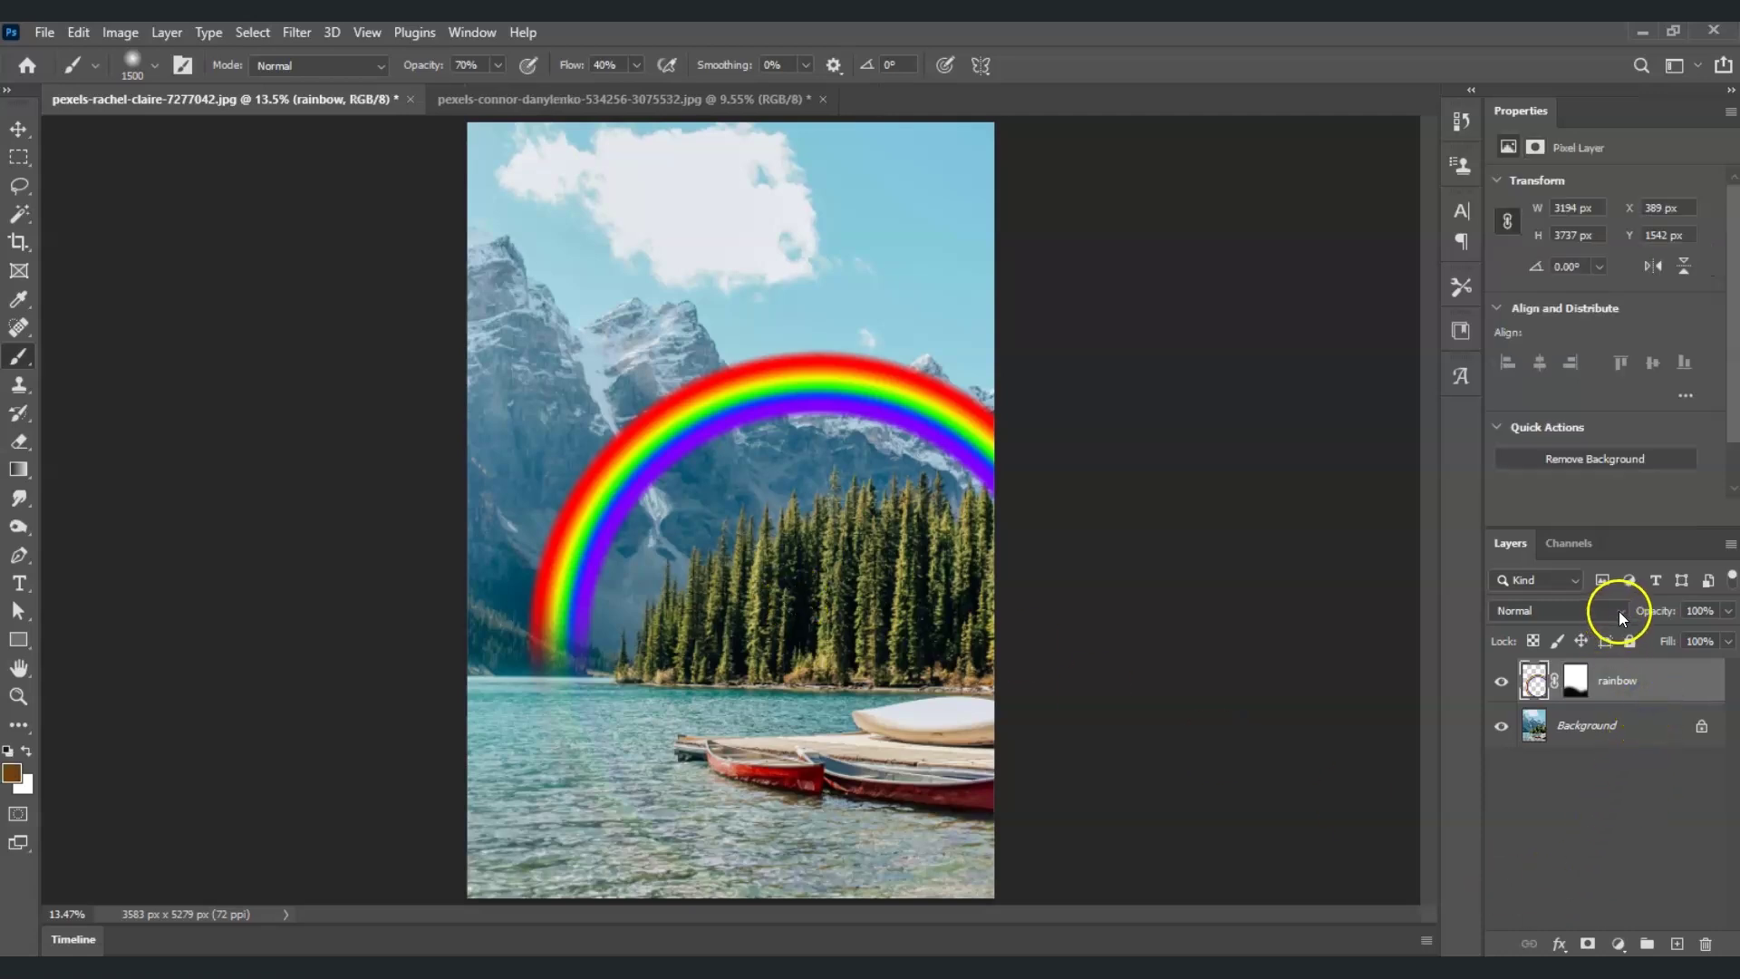
# - Choose Soft Light from the rainbow layer's blend mode list so the arc turns translucent
pyautogui.click(1621, 612)
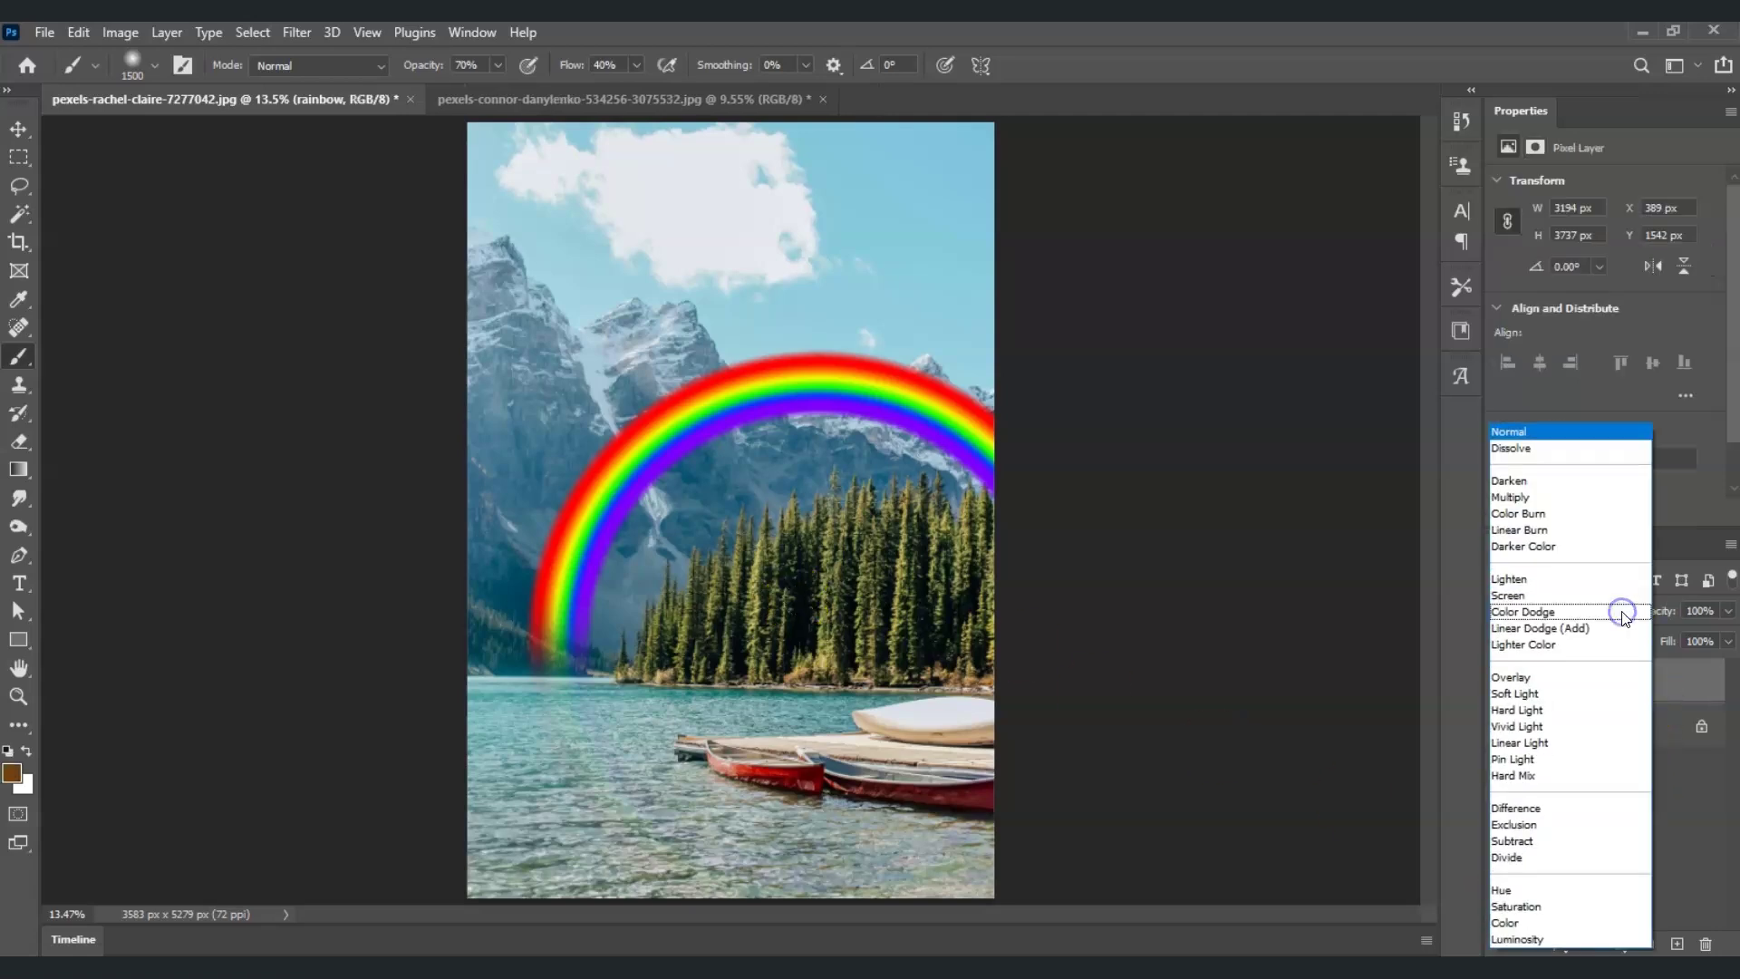
pyautogui.click(1570, 696)
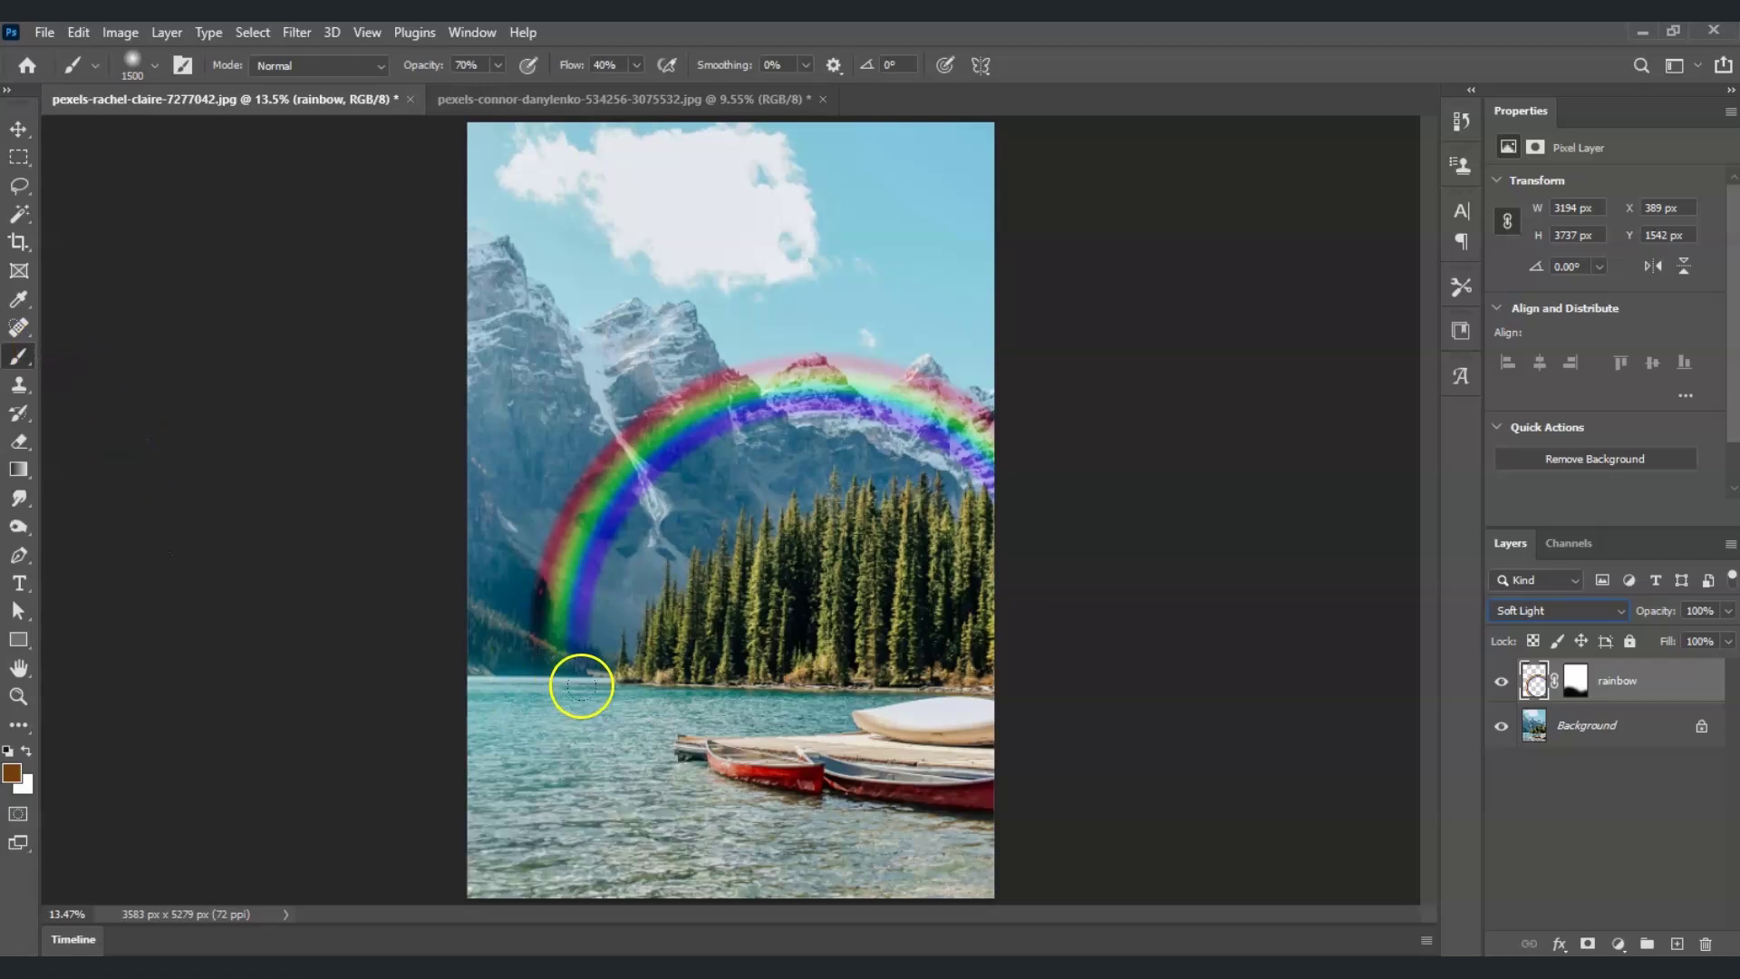
# - Fade the rainbow further by painting on its layer mask
pyautogui.click(1531, 680)
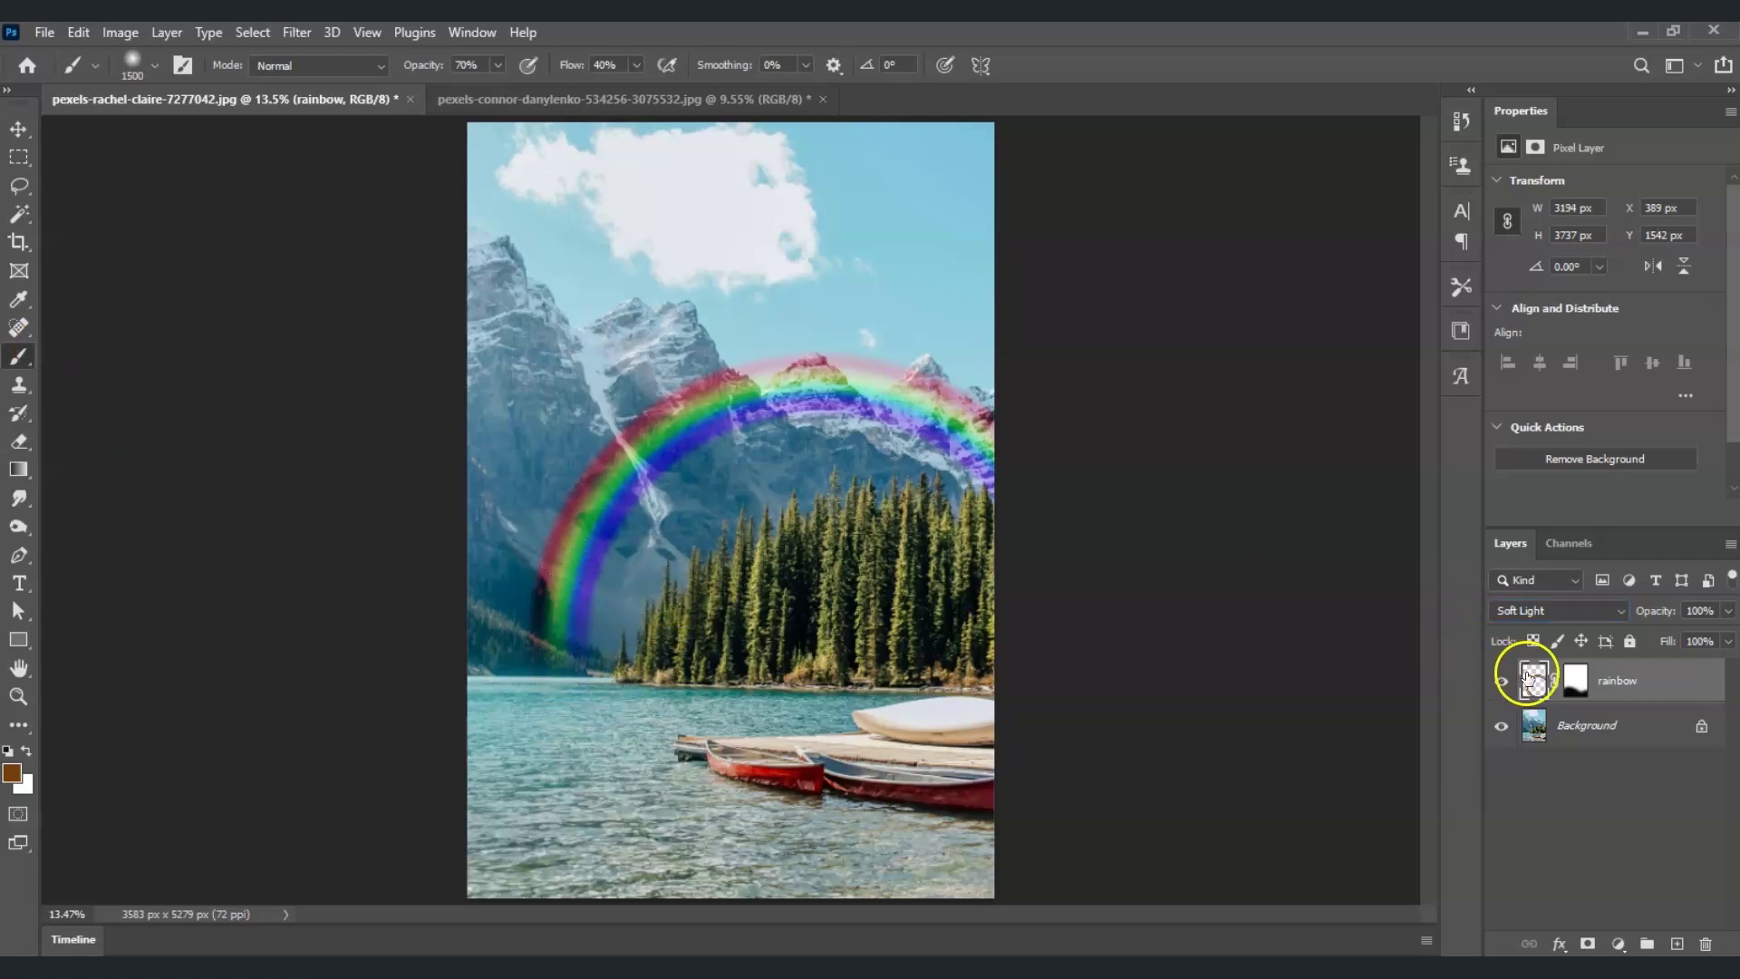
pyautogui.click(1575, 687)
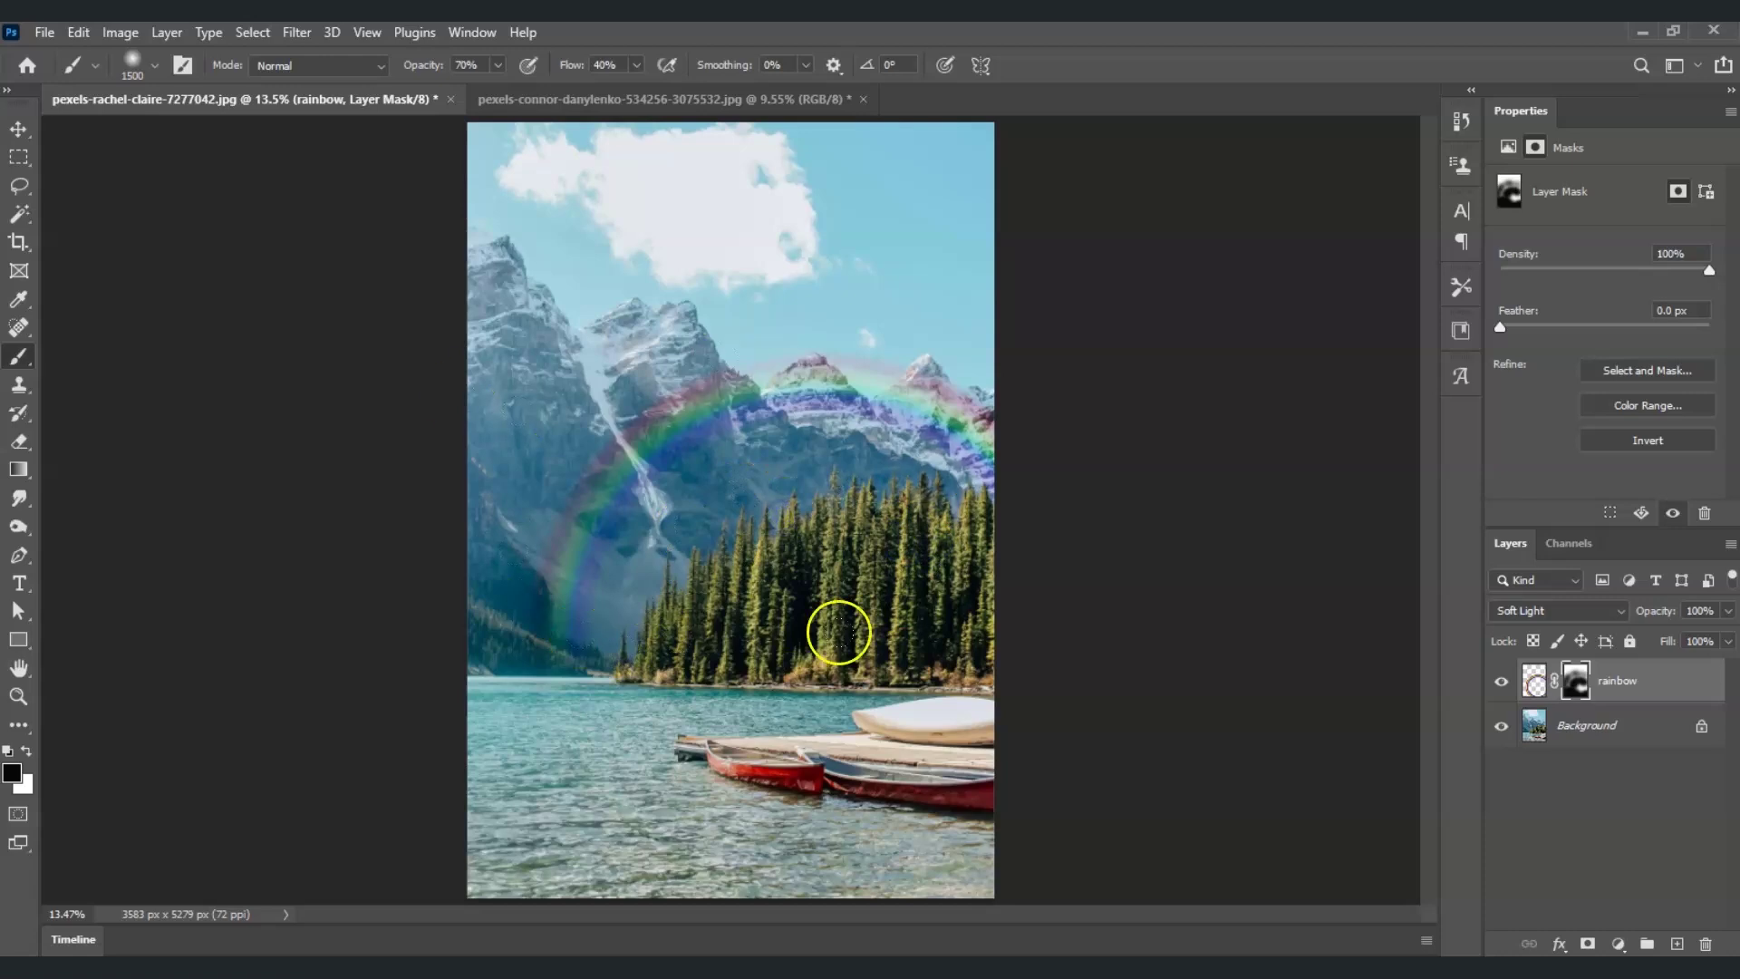
pyautogui.click(1535, 680)
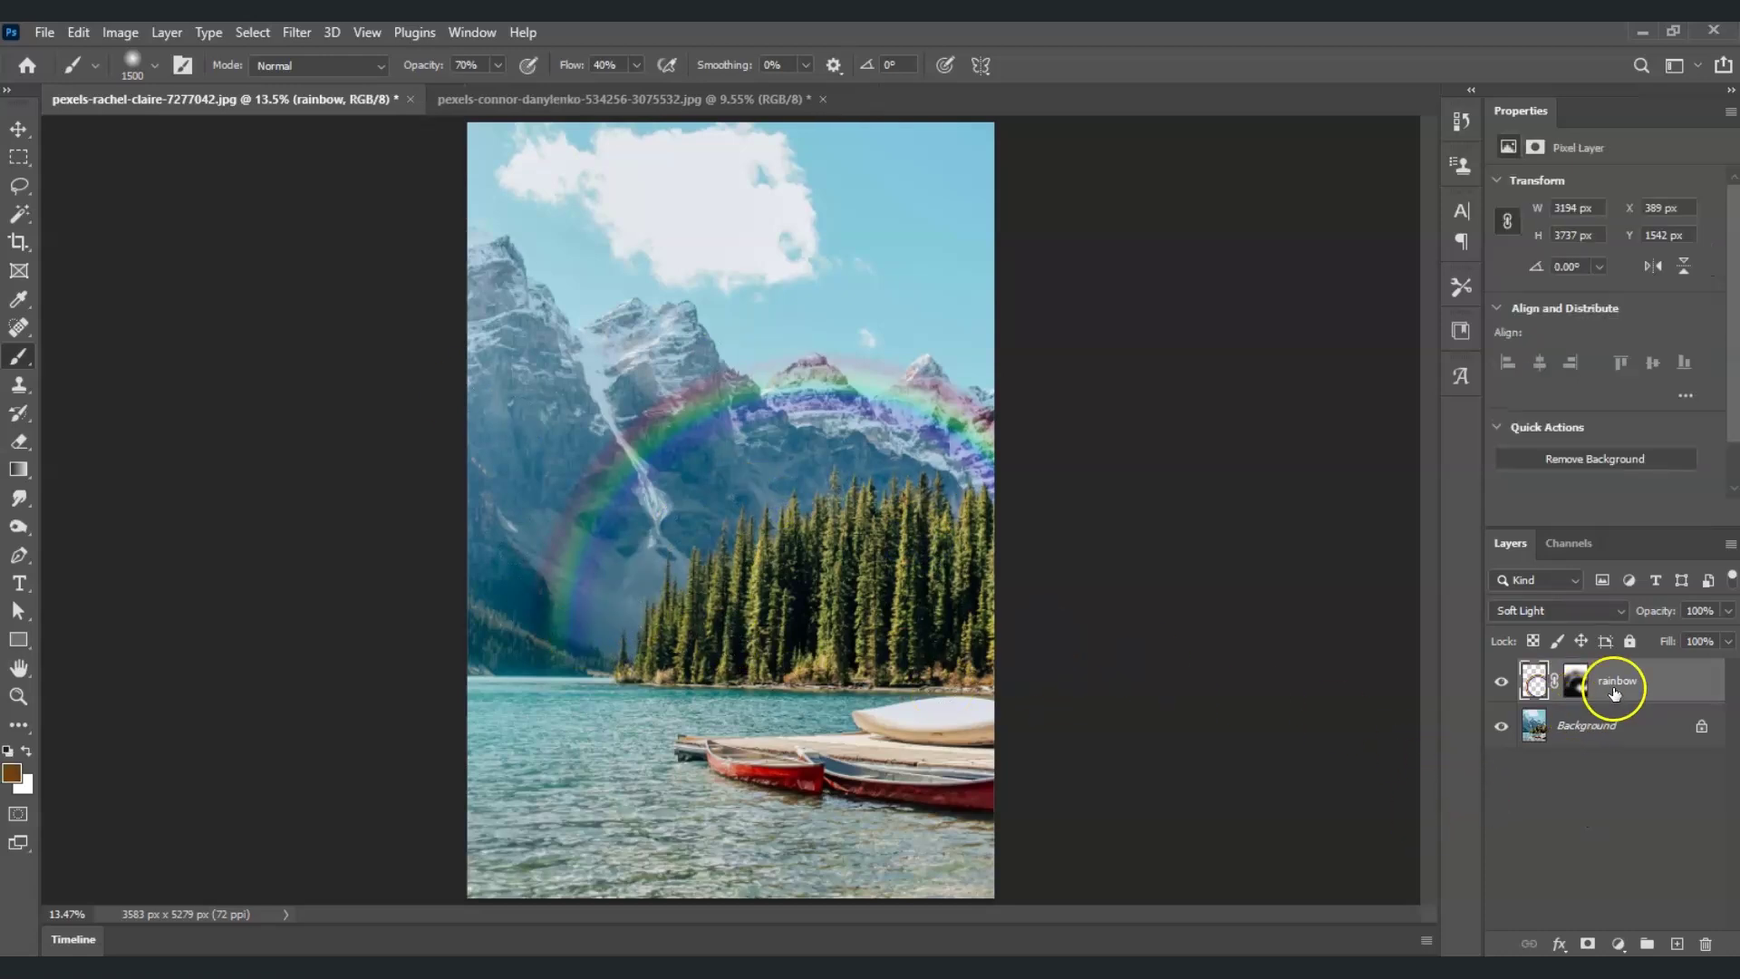
# - Set the rainbow layer's opacity to 70% and load its pixels as a selection
pyautogui.click(1727, 612)
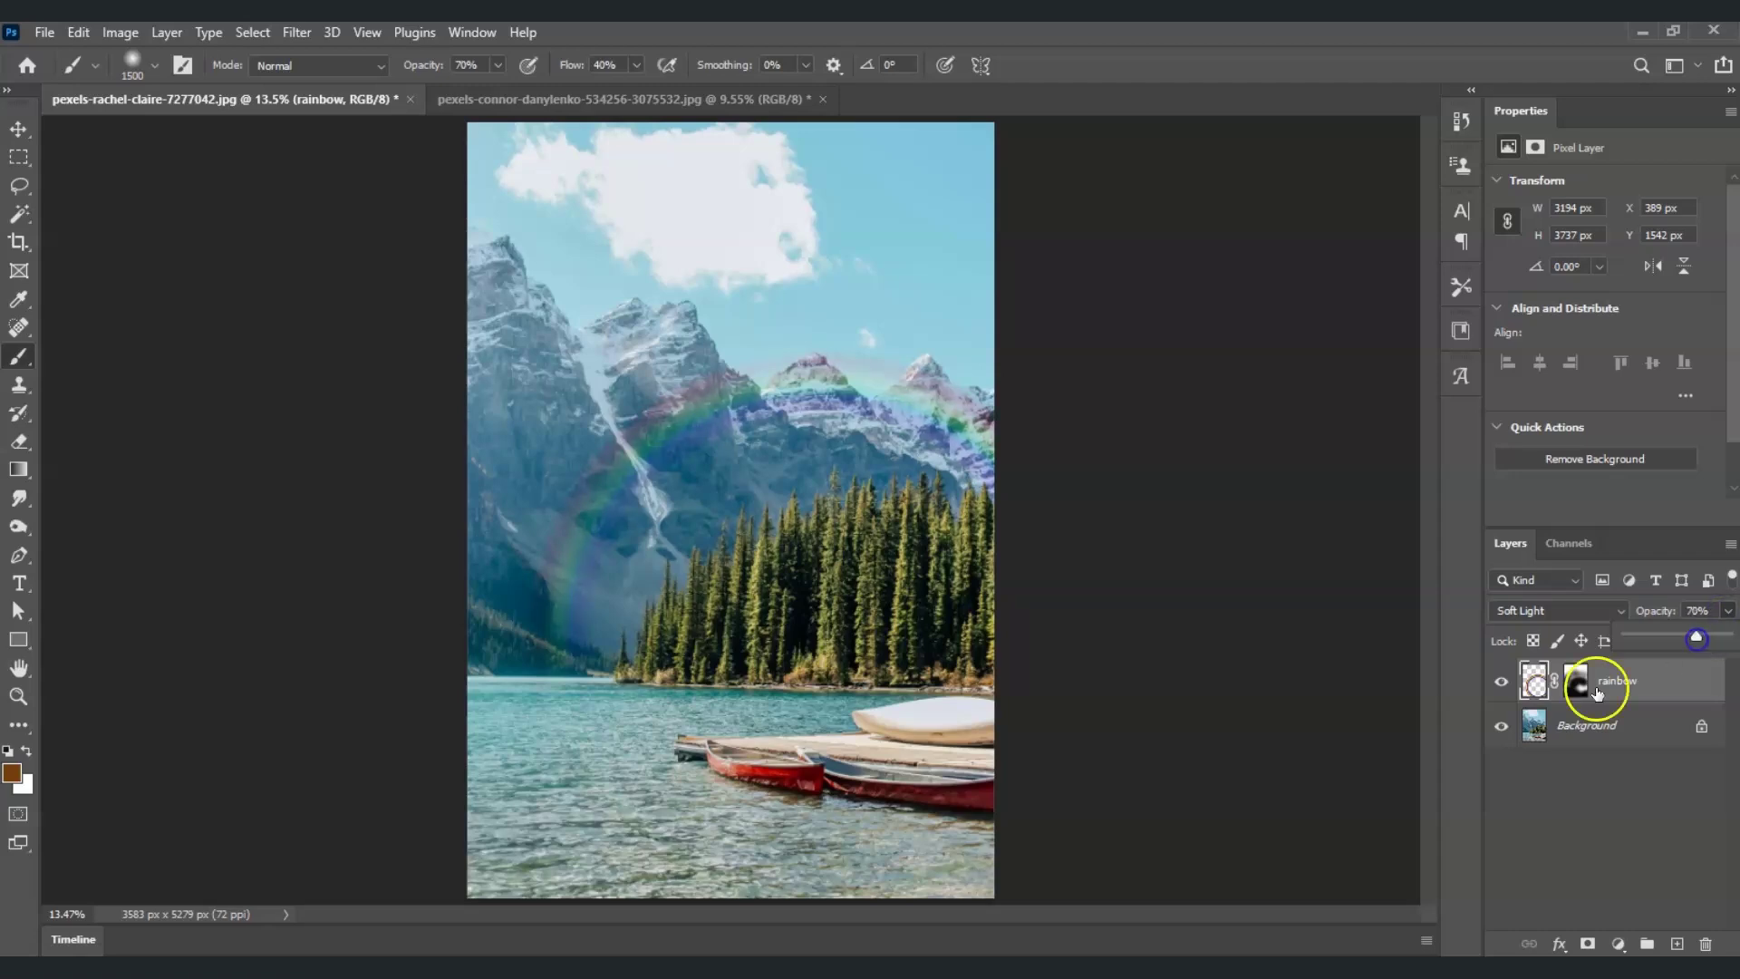
pyautogui.click(1420, 660)
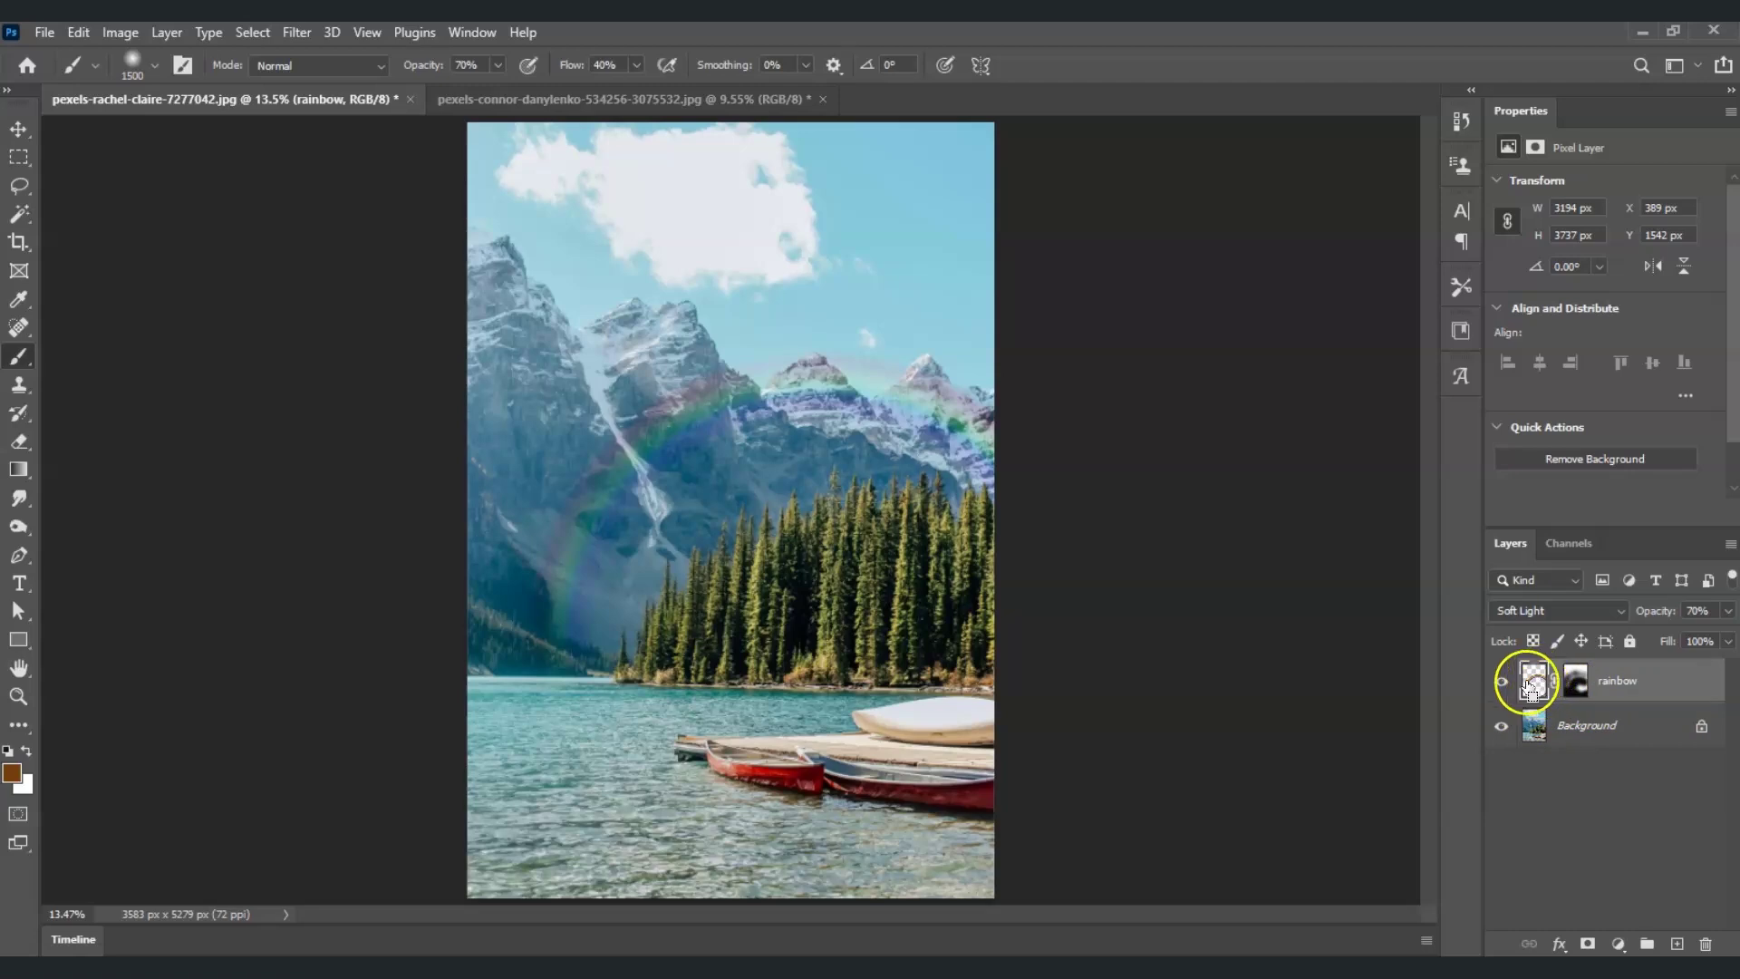
pyautogui.keyDown('ctrl'); pyautogui.click(1533, 687); pyautogui.keyUp('ctrl')
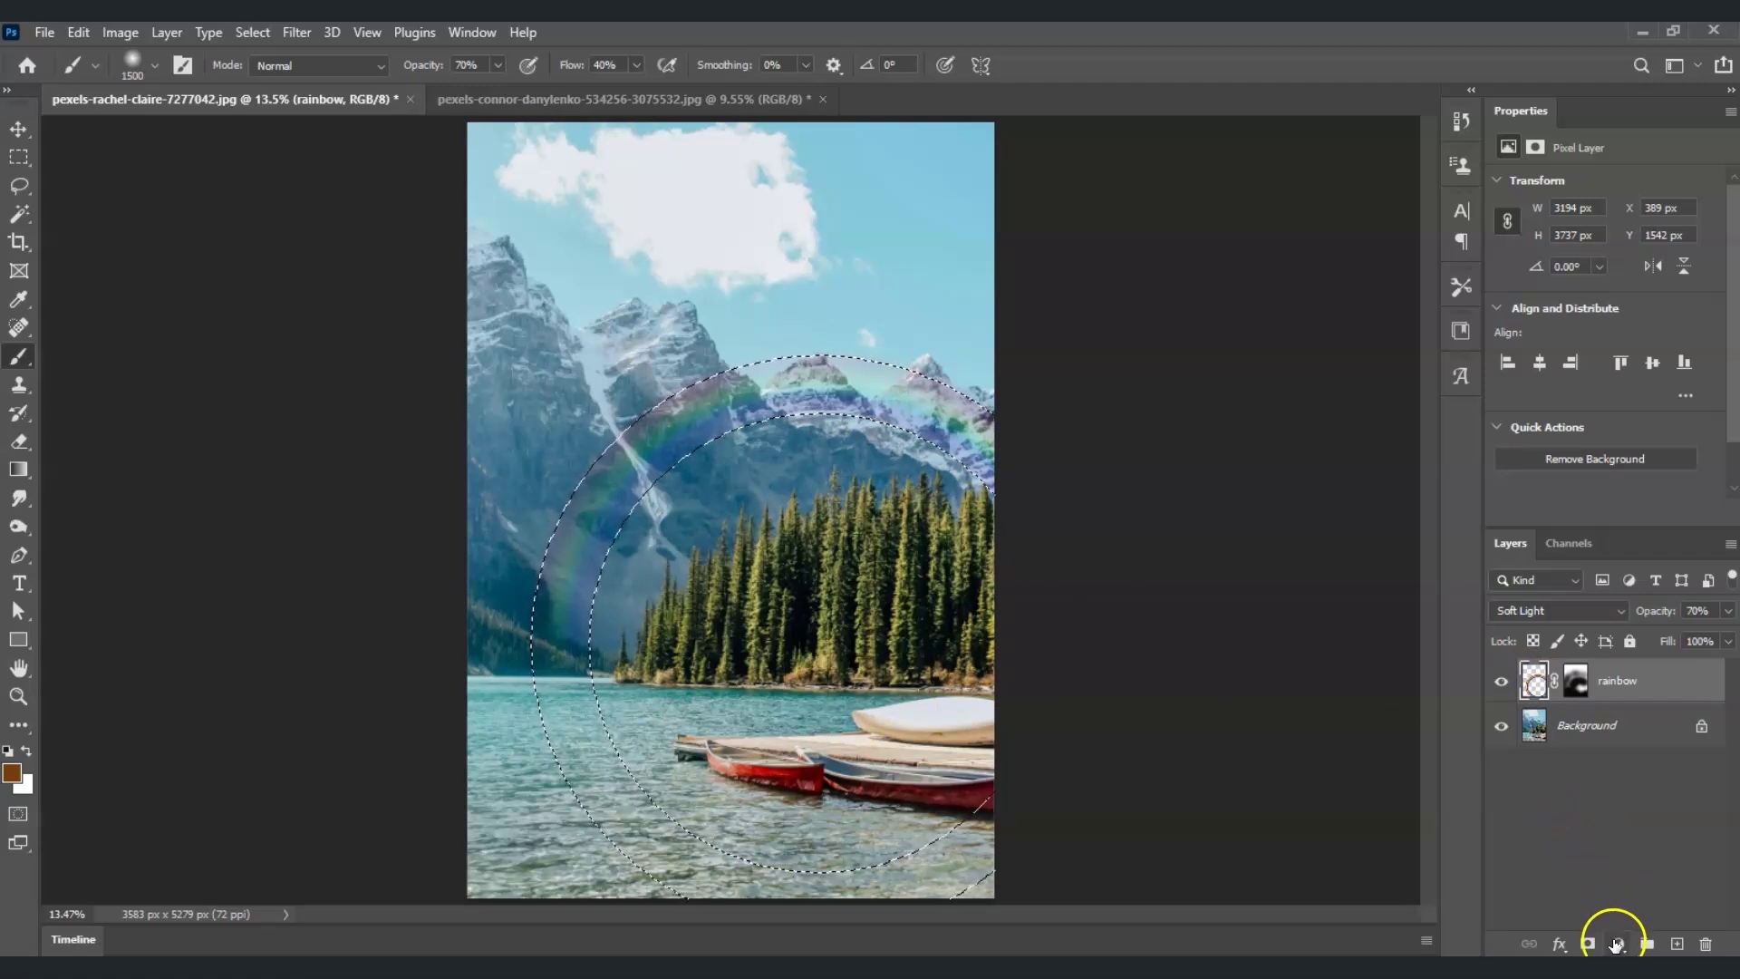
# - Add a Vibrance adjustment layer masked to the rainbow, with Vibrance set to -25
pyautogui.click(1618, 944)
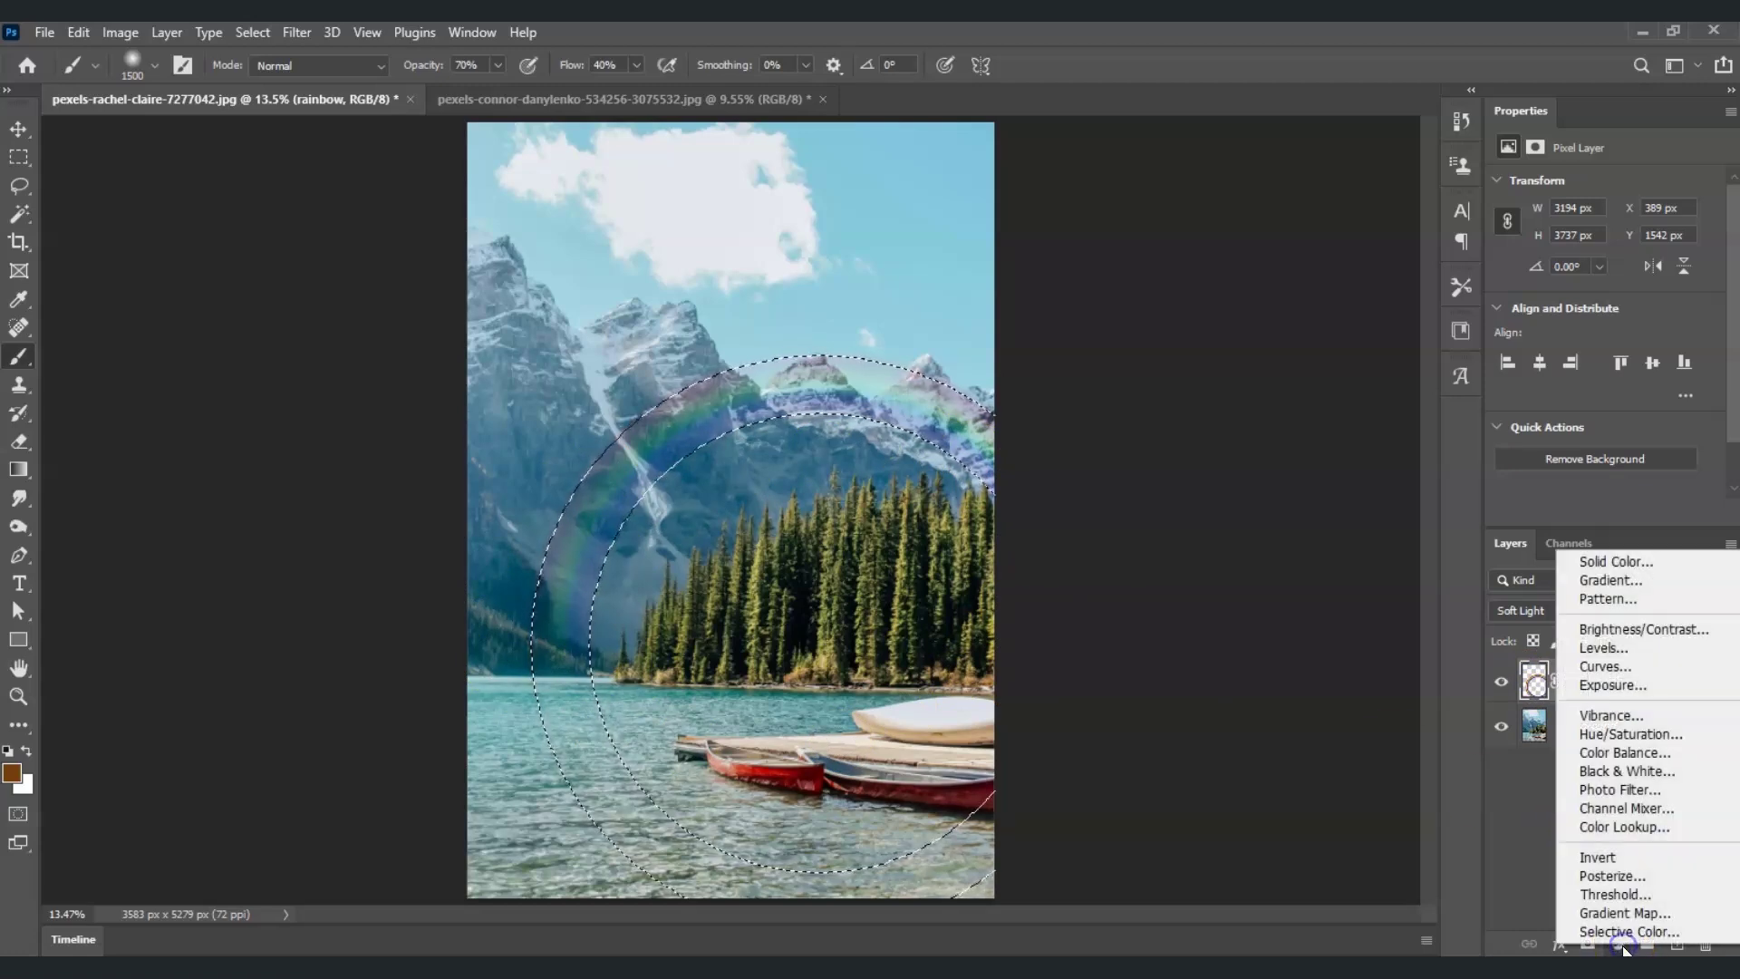
pyautogui.click(1655, 716)
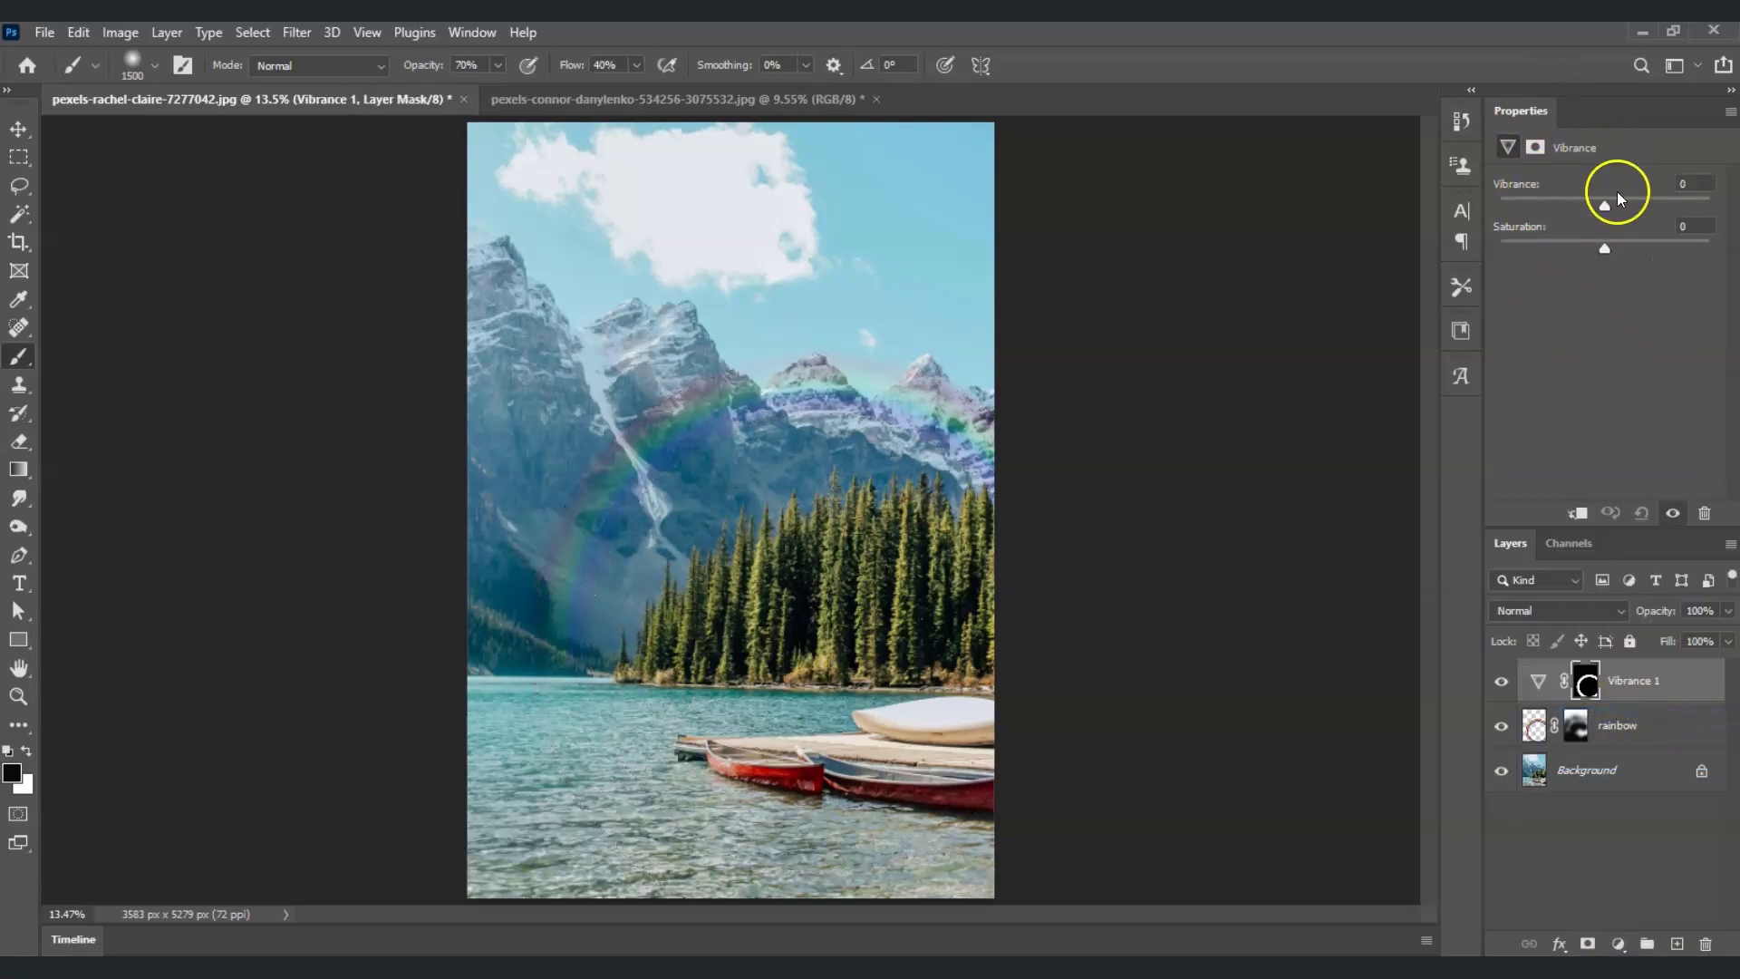
pyautogui.moveTo(1604, 204)
pyautogui.mouseDown()
pyautogui.moveTo(1532, 206)
pyautogui.moveTo(1578, 207)
pyautogui.mouseUp()
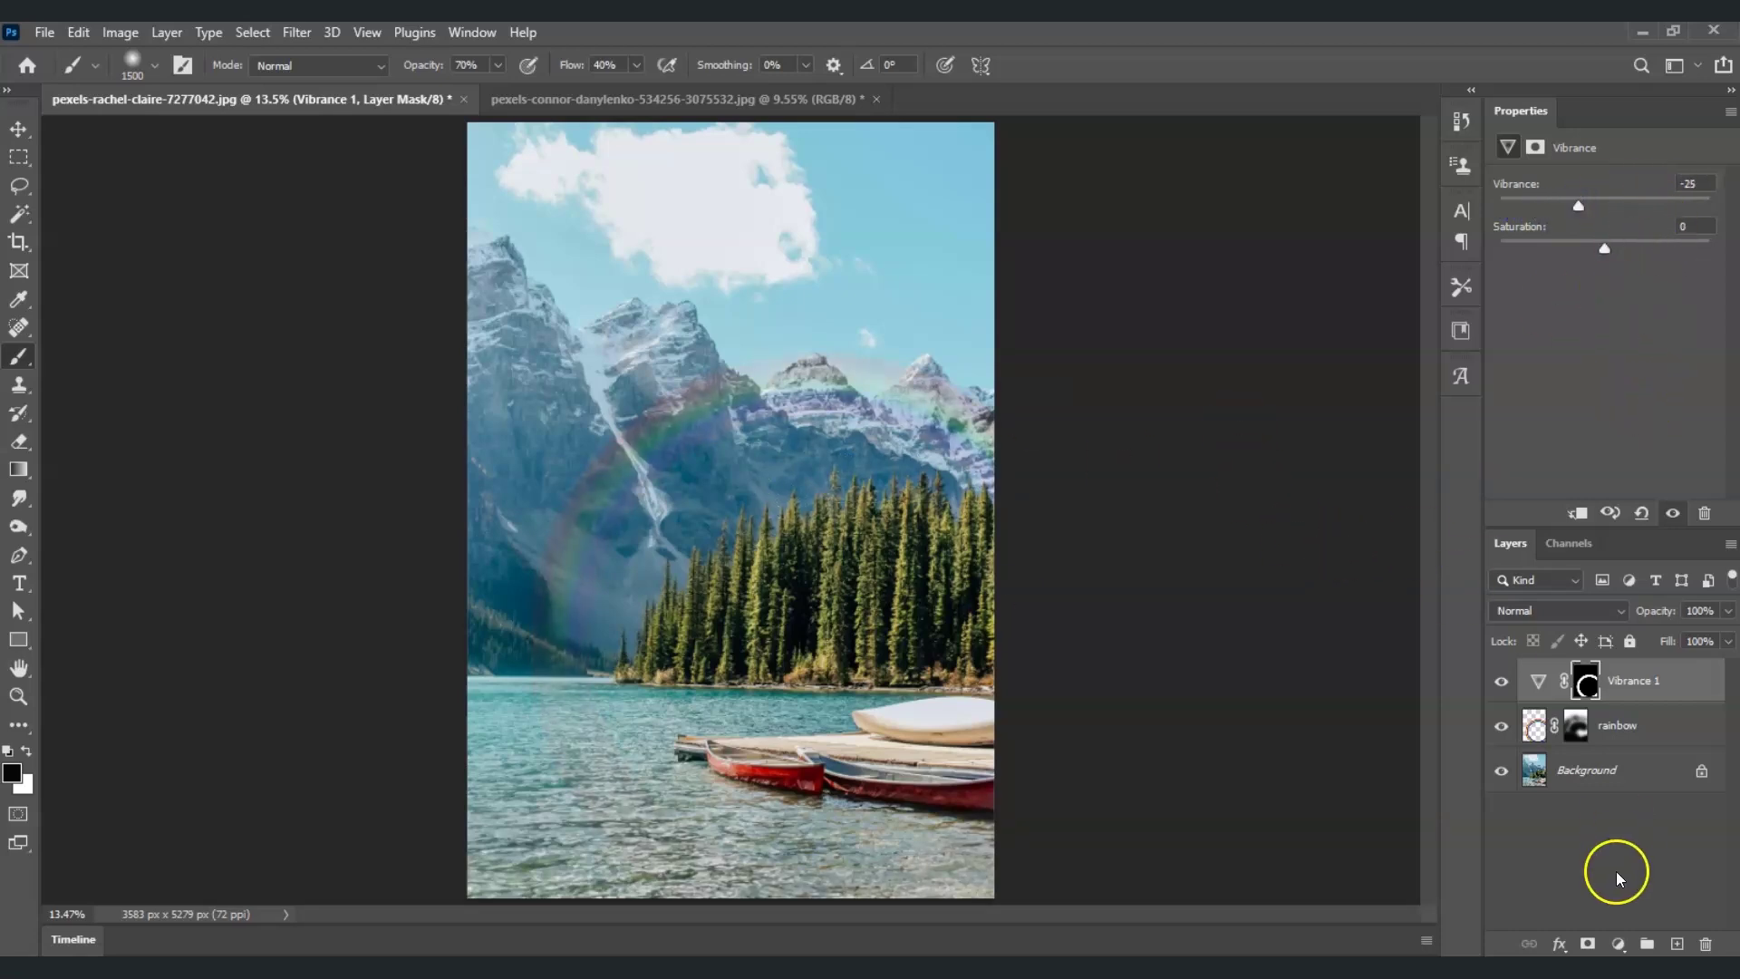
pyautogui.click(1542, 834)
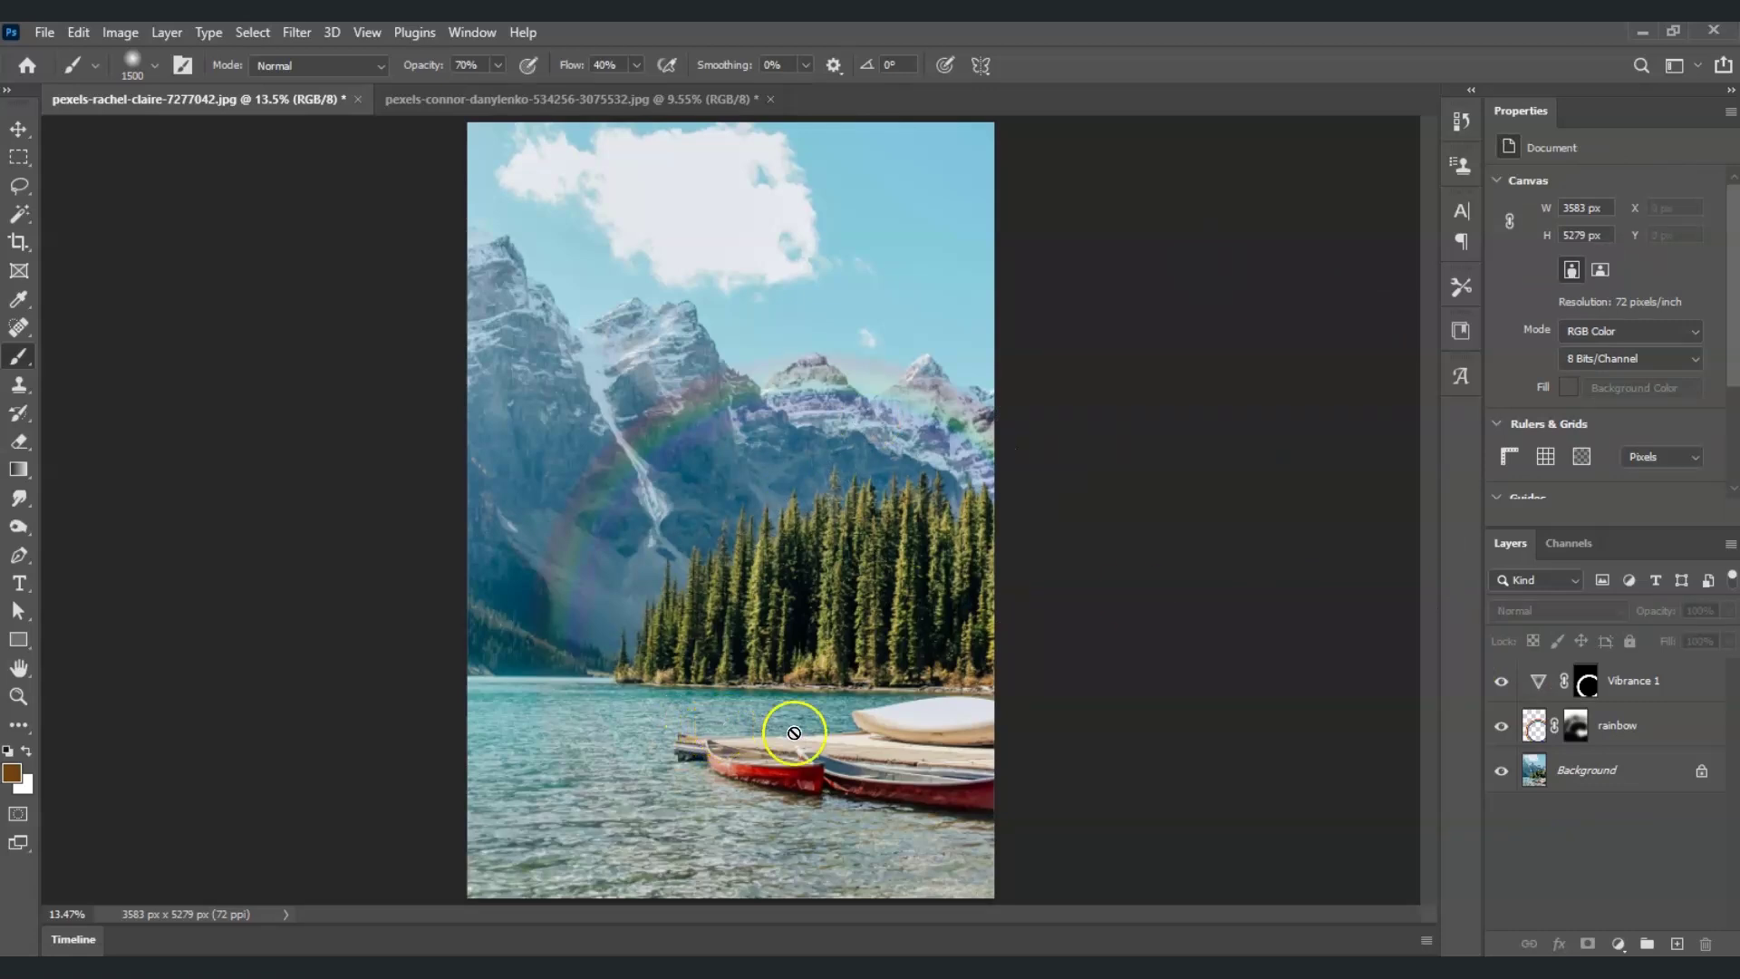
pyautogui.moveTo(1502, 726); pyautogui.dragTo(1502, 681)
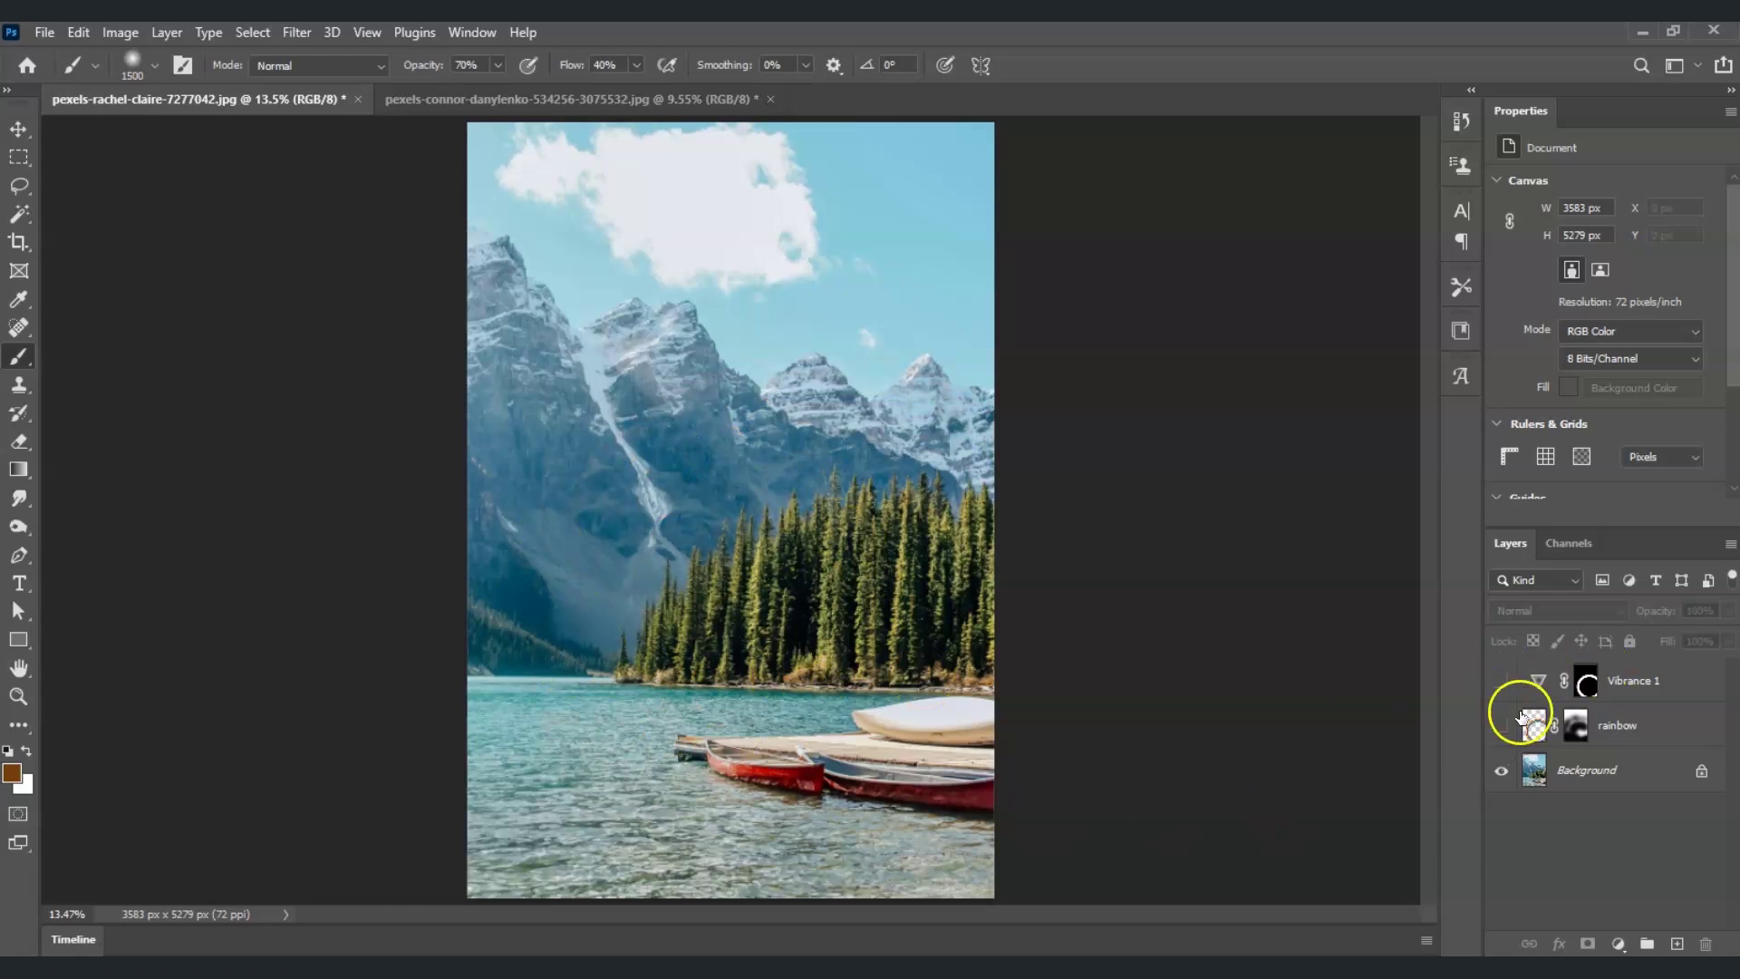
pyautogui.moveTo(1495, 726); pyautogui.dragTo(1495, 692)
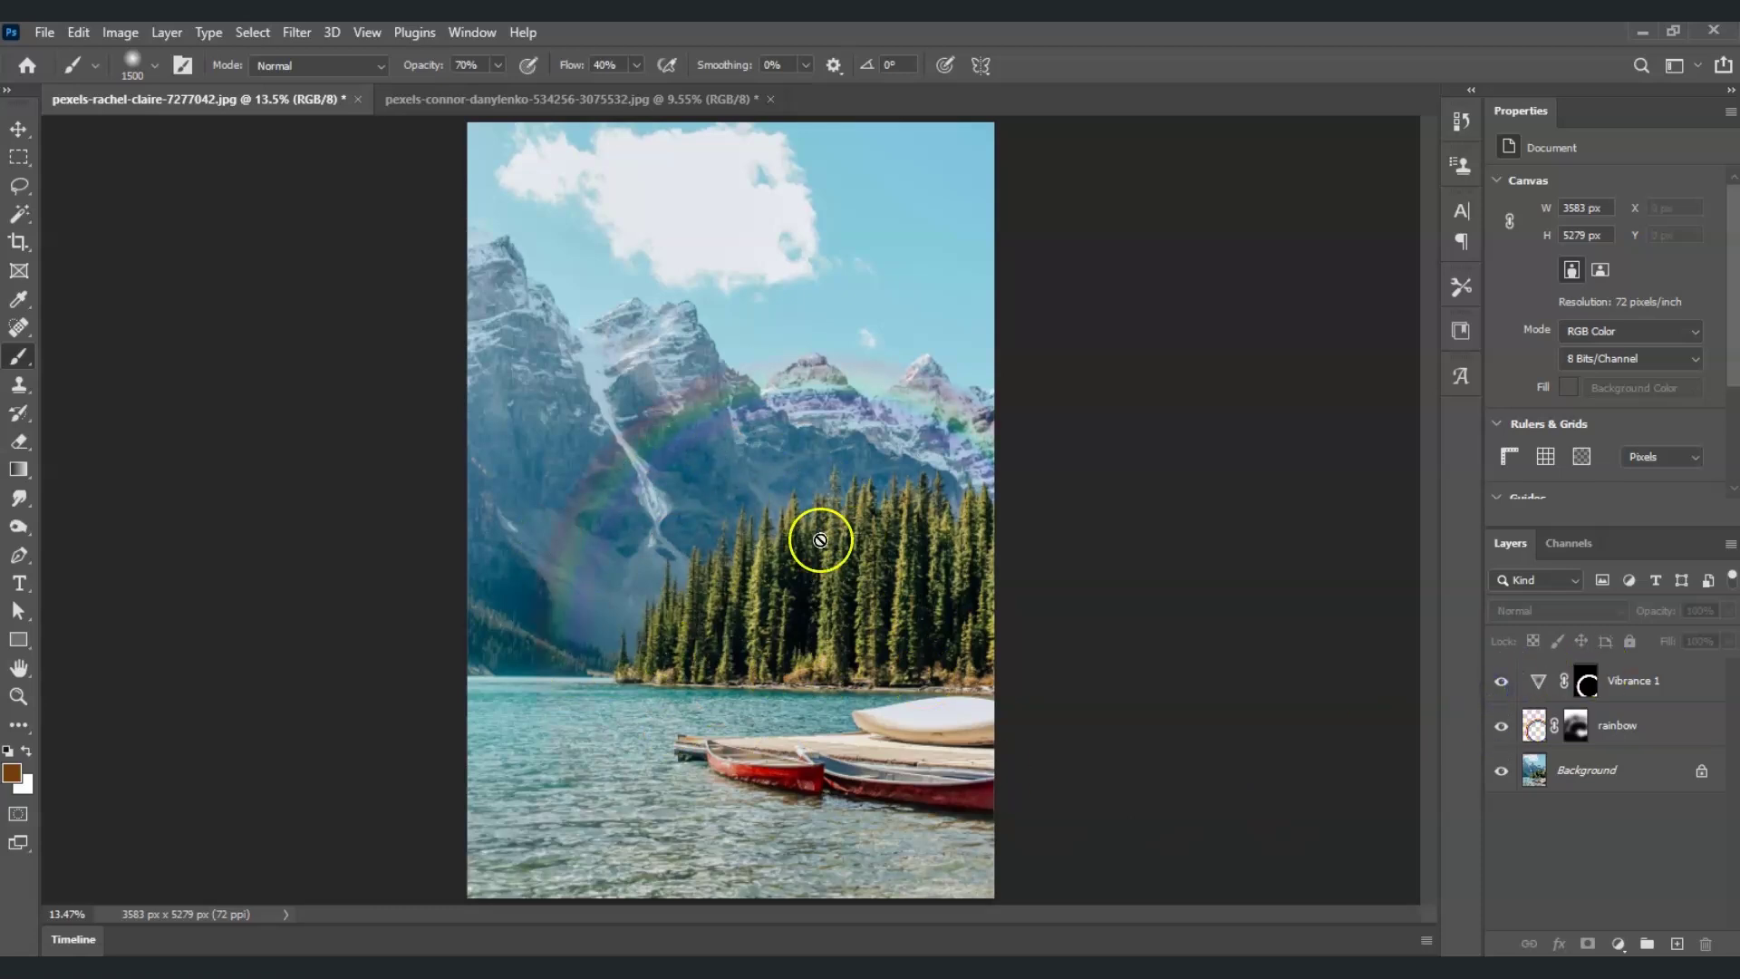